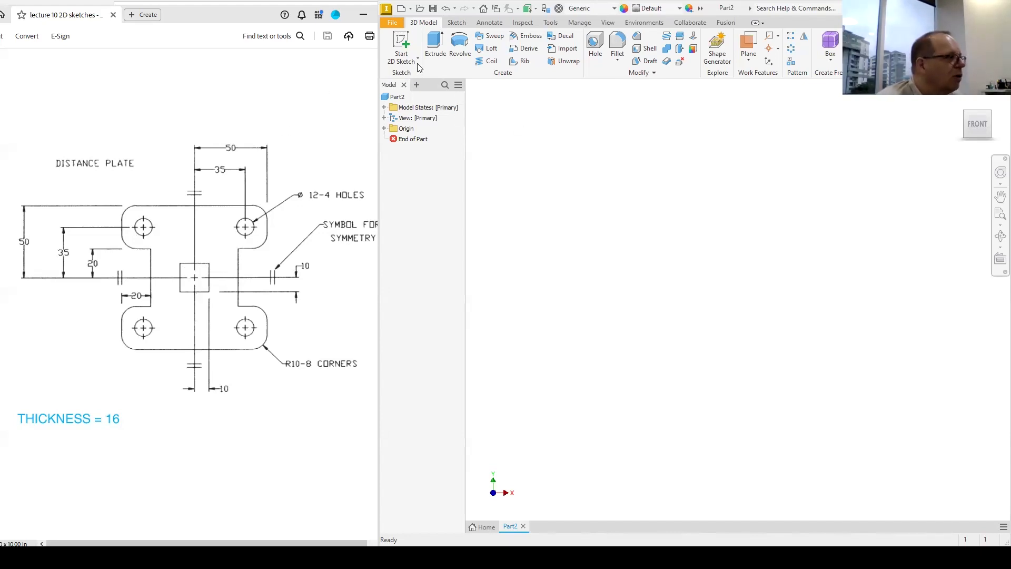
- Start a sketch on the YZ plane and draw a 30 mm horizontal line outward from the origin
{"action": "left_click", "coordinate": [401, 55]}
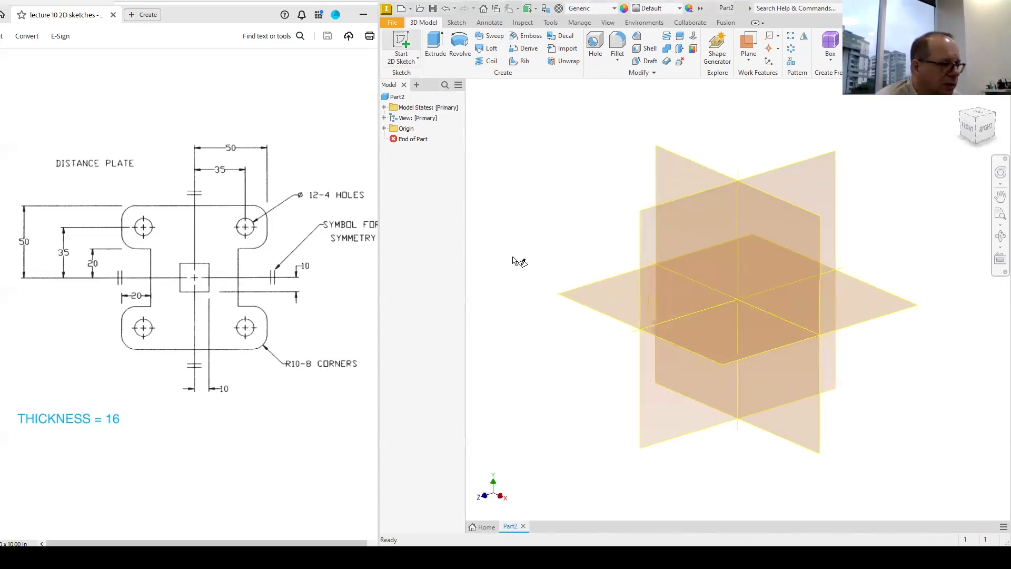
{"action": "left_click", "coordinate": [647, 220]}
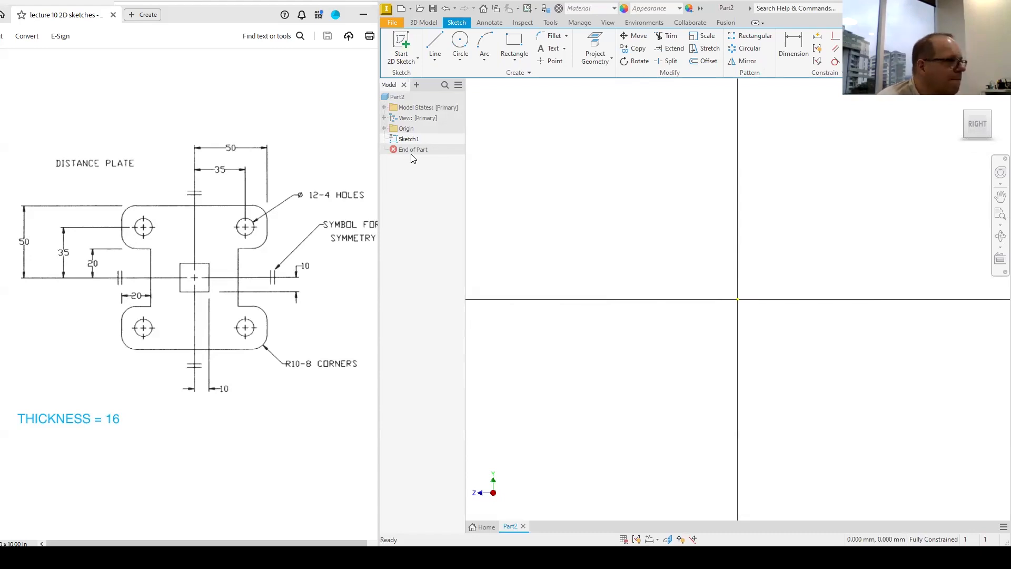
{"action": "left_click", "coordinate": [435, 46]}
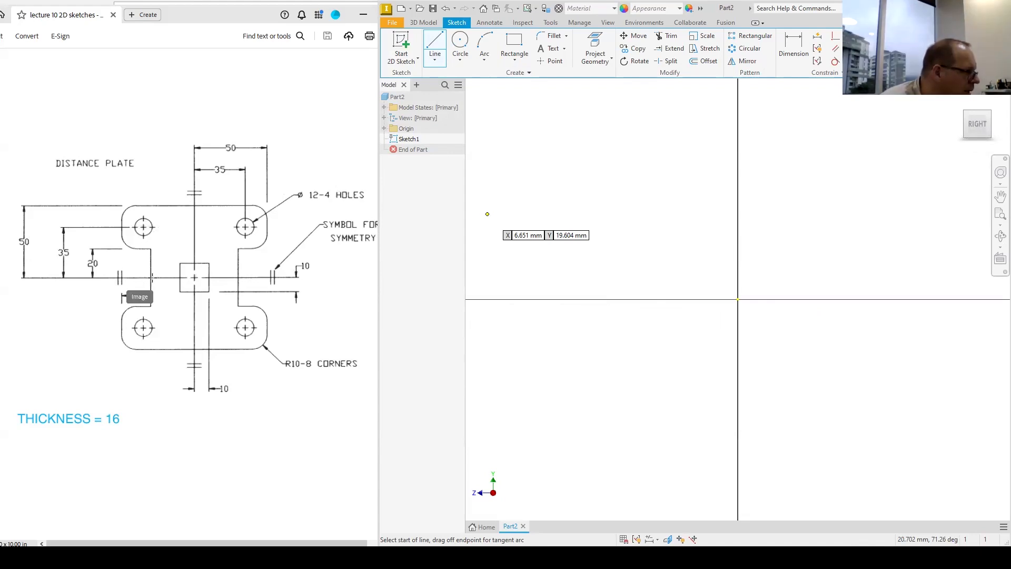
{"action": "left_click", "coordinate": [738, 300]}
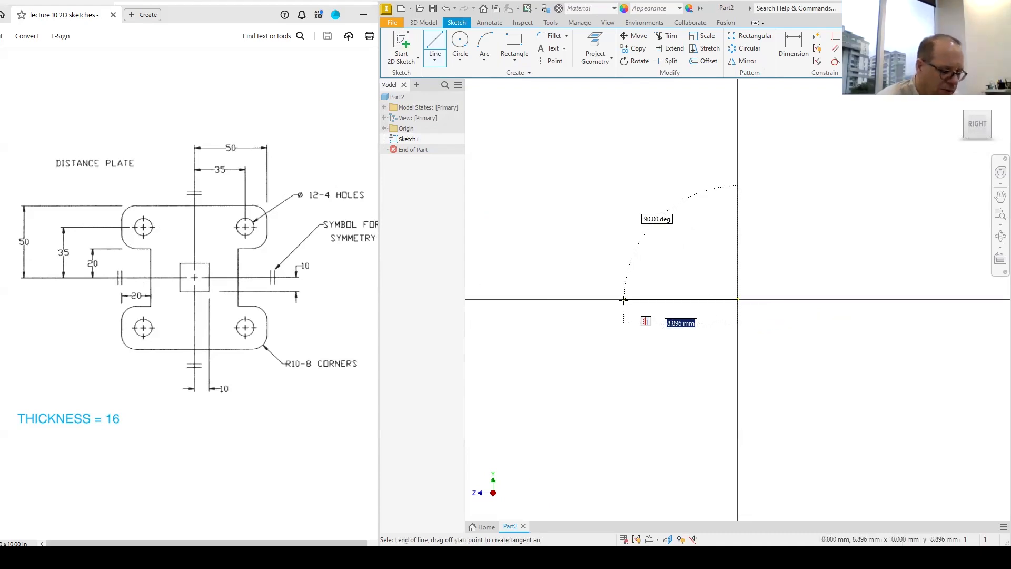
{"action": "type", "text": "30"}
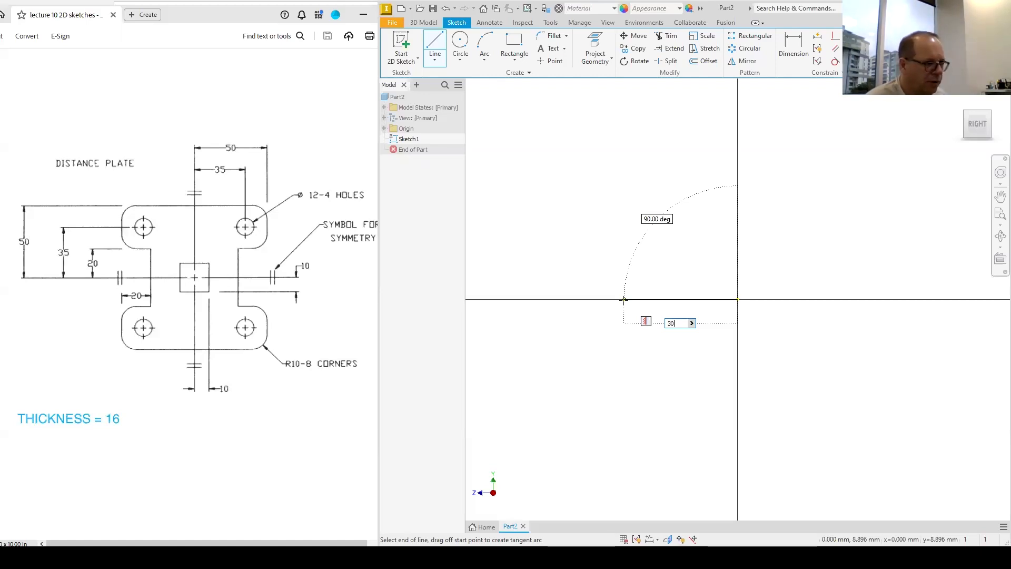
{"action": "key", "text": "Return"}
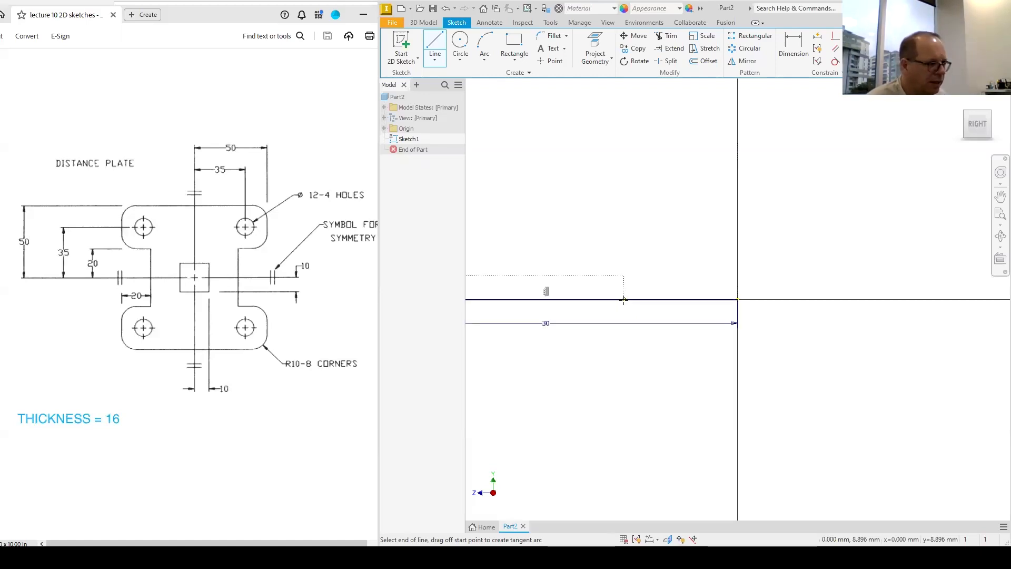
{"action": "key", "text": "Escape"}
- Continue the profile from the line's outer end with a 20 mm vertical line upward and a 20 mm horizontal line outward
{"action": "left_click", "coordinate": [976, 125]}
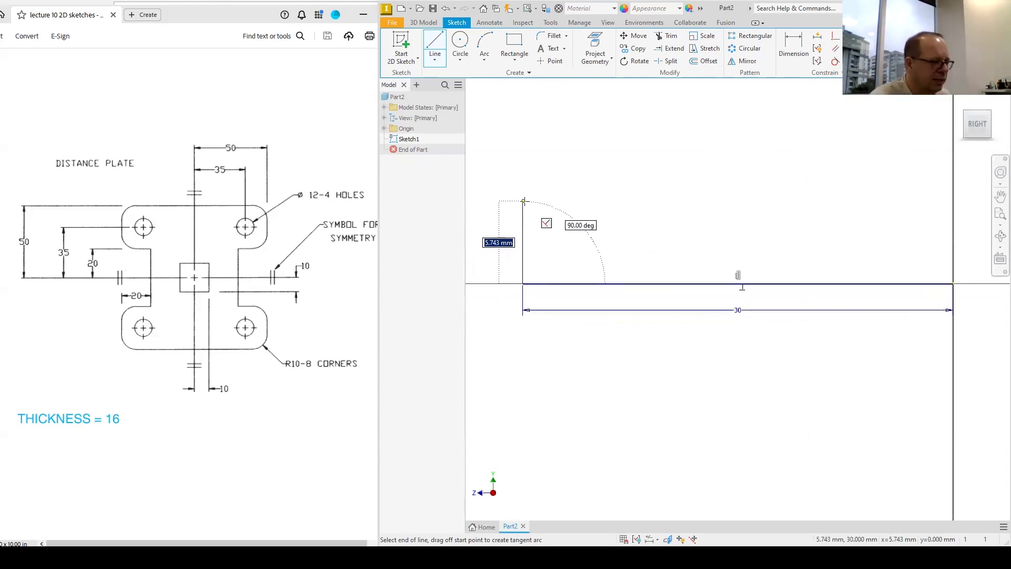
{"action": "type", "text": "2"}
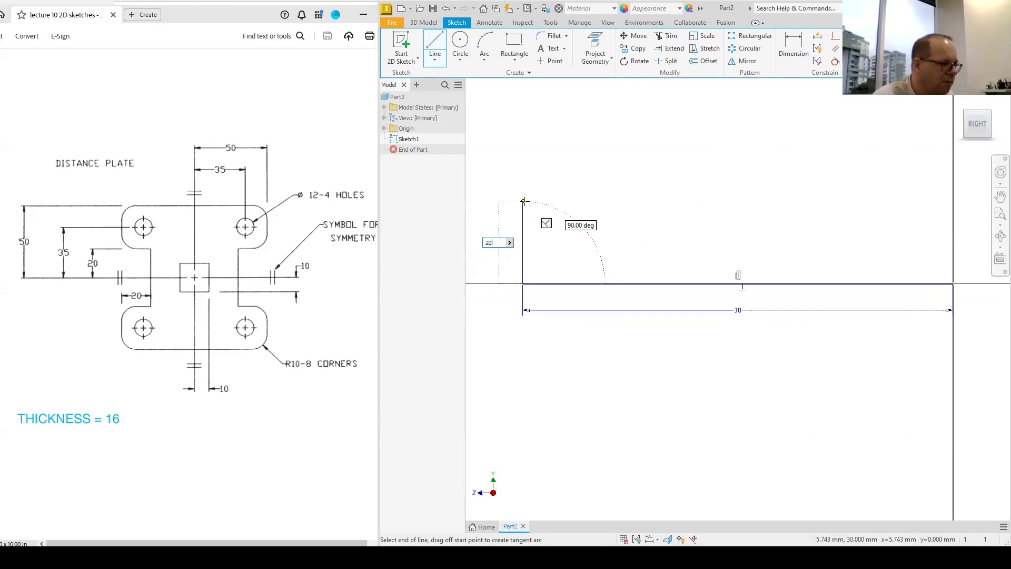
{"action": "type", "text": "0"}
{"action": "key", "text": "Return"}
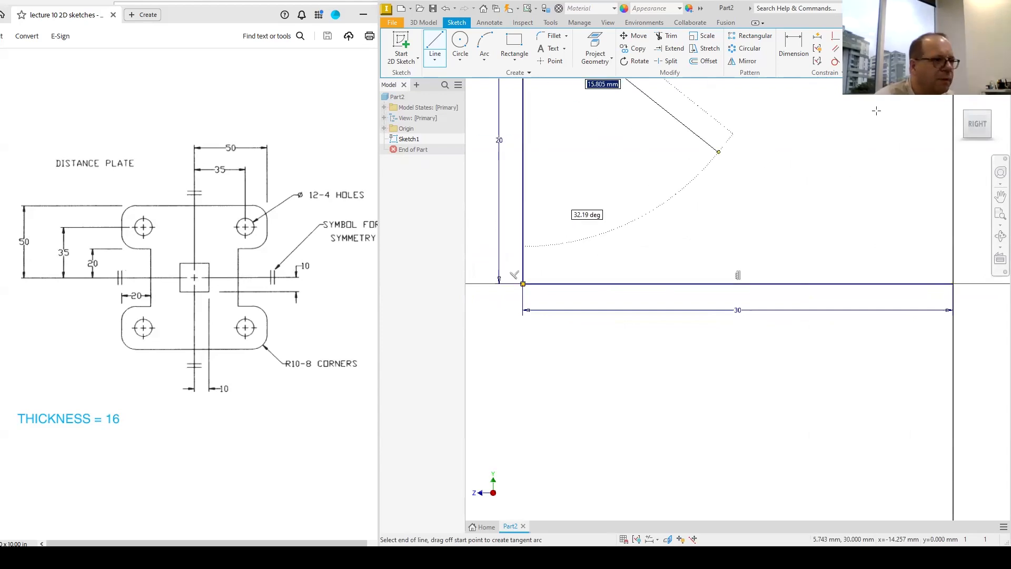
{"action": "left_click", "coordinate": [973, 133]}
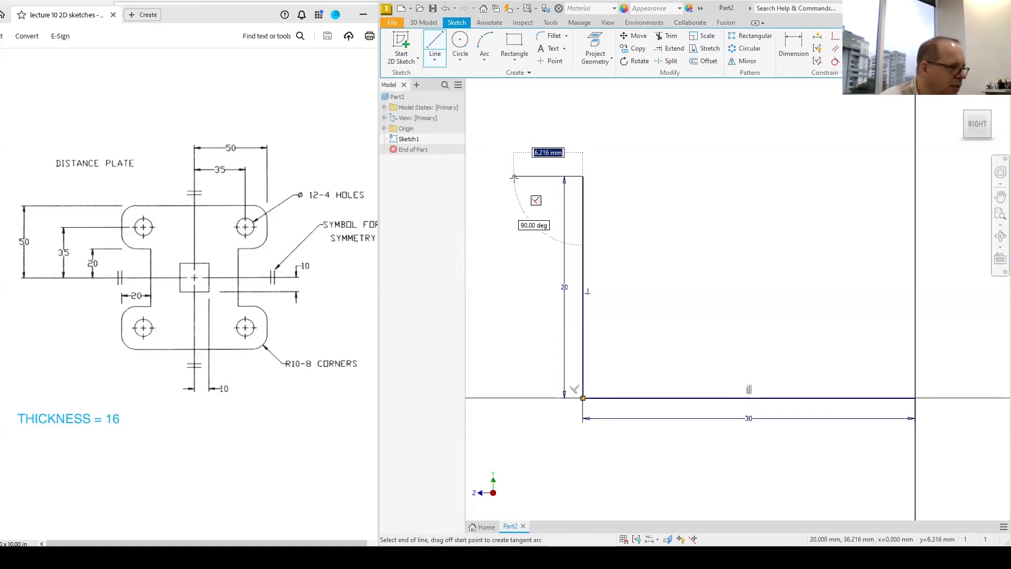
{"action": "type", "text": "20"}
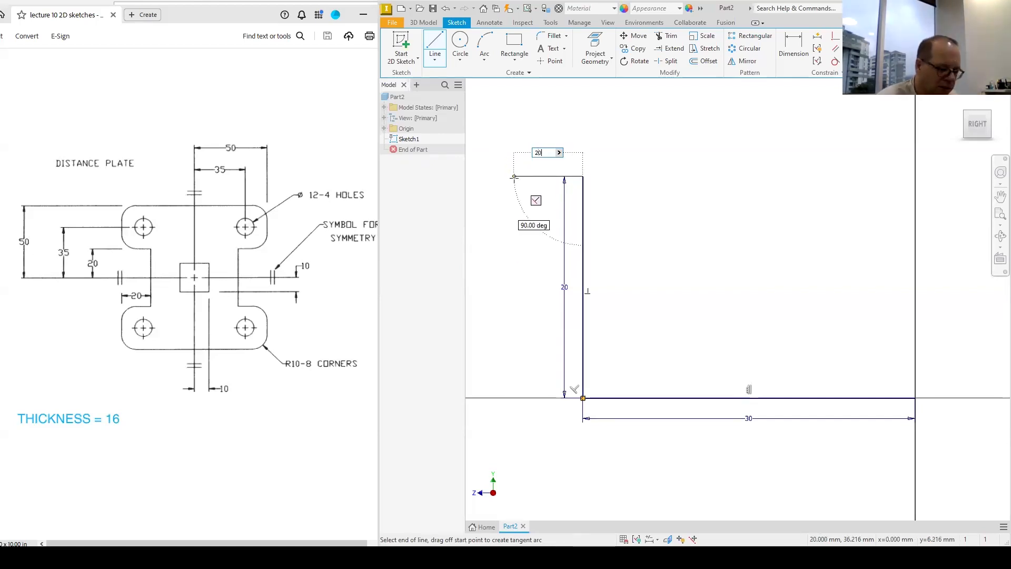
{"action": "key", "text": "Return"}
- Add a 30 mm vertical line upward from the profile's outer end
{"action": "left_click", "coordinate": [974, 126]}
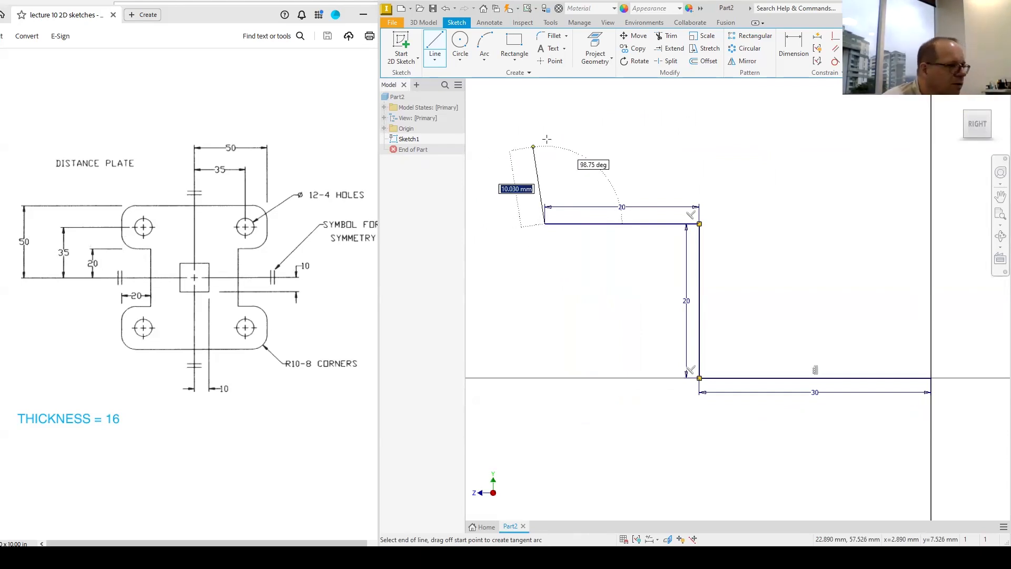
{"action": "type", "text": "30"}
{"action": "key", "text": "Return"}
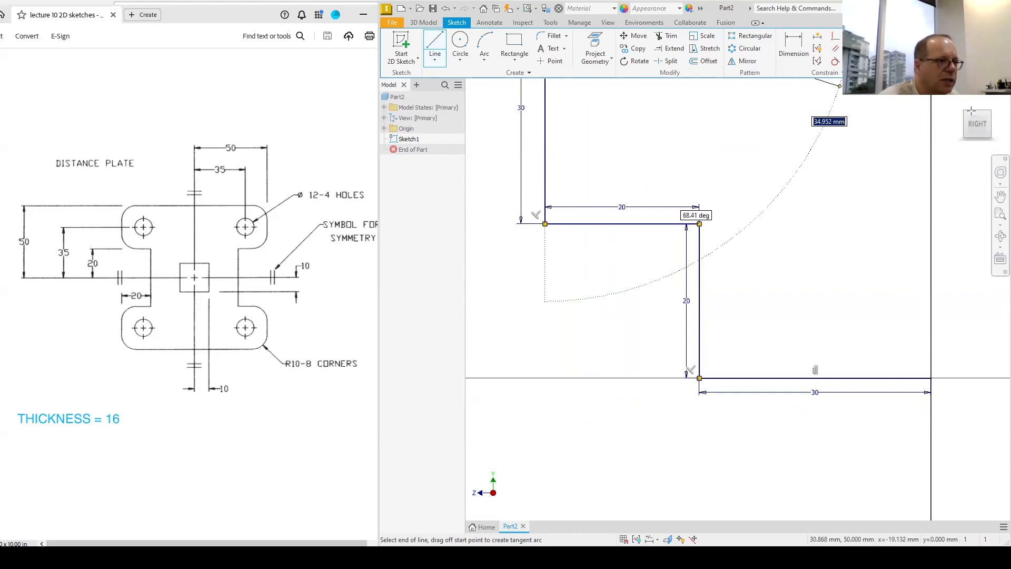
{"action": "left_click", "coordinate": [977, 125]}
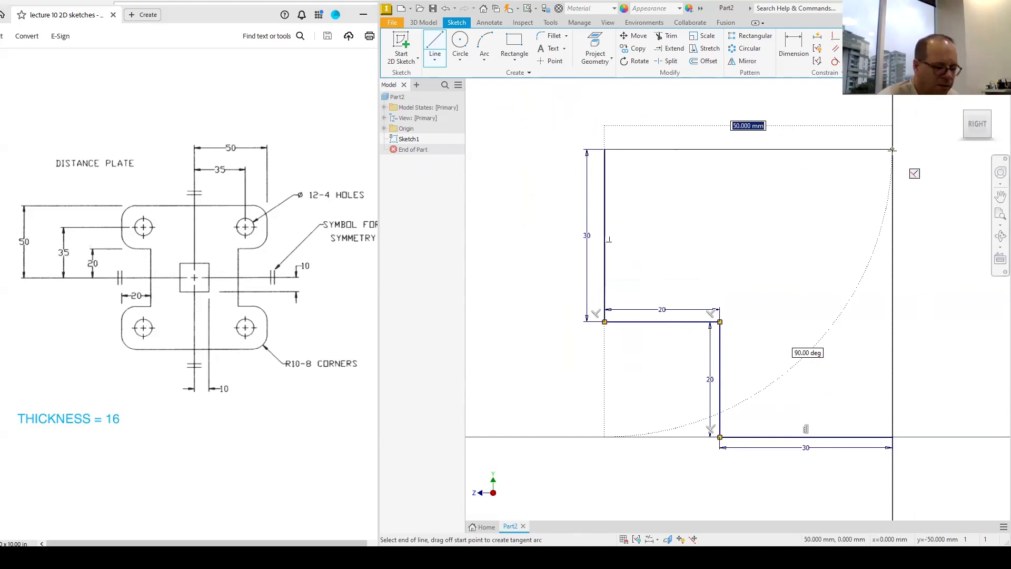
{"action": "key", "text": "Escape"}
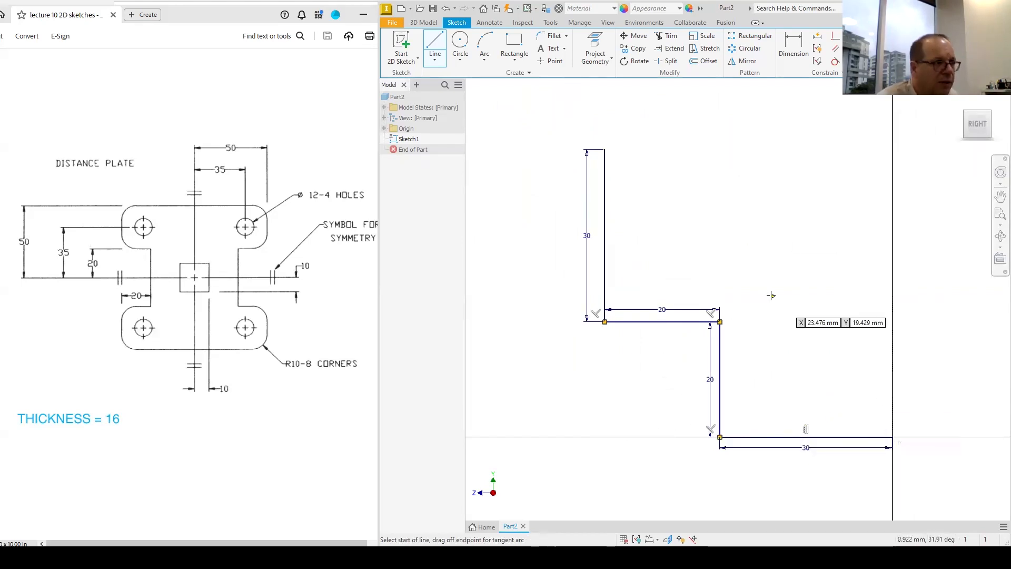
{"action": "left_click", "coordinate": [605, 150]}
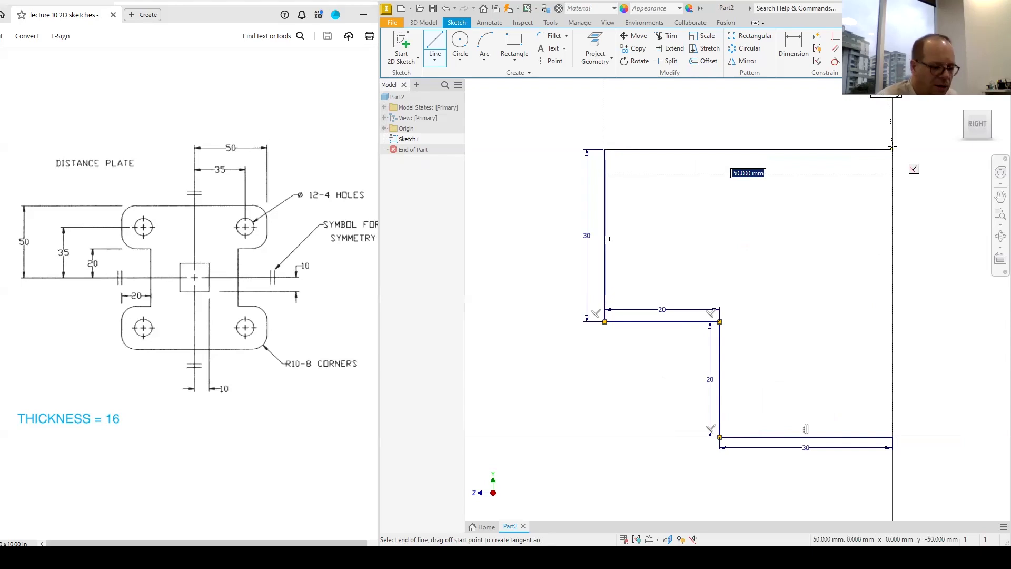
{"action": "key", "text": "Escape"}
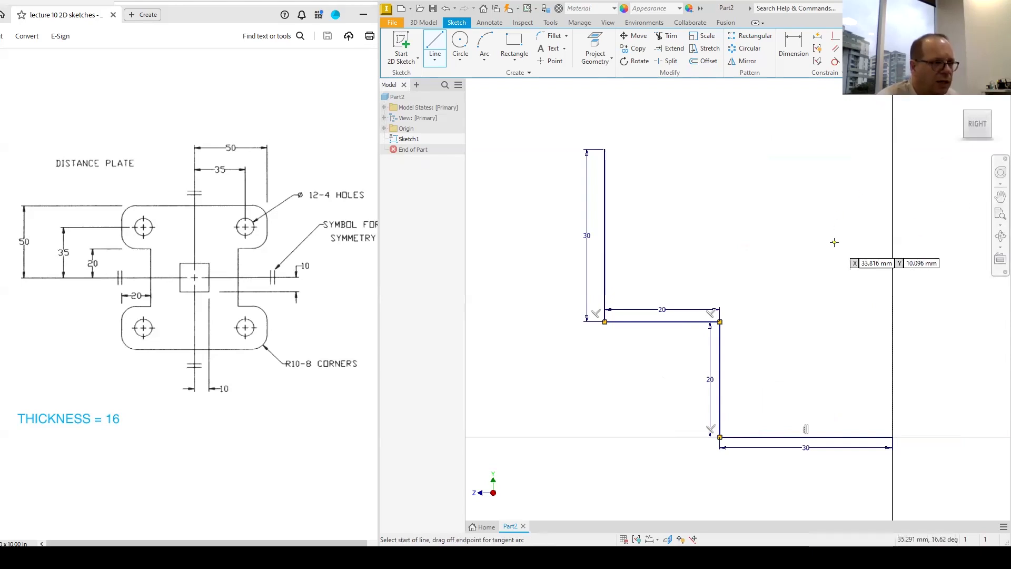
- Draw a 50 mm vertical line upward from the origin and close the profile with a horizontal top line
{"action": "left_click", "coordinate": [892, 432]}
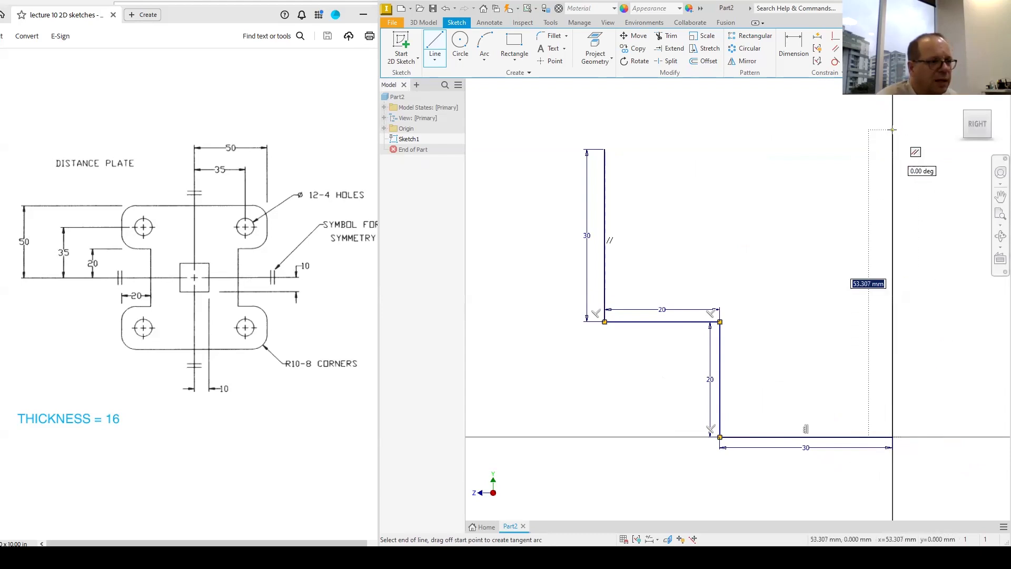
{"action": "type", "text": "50"}
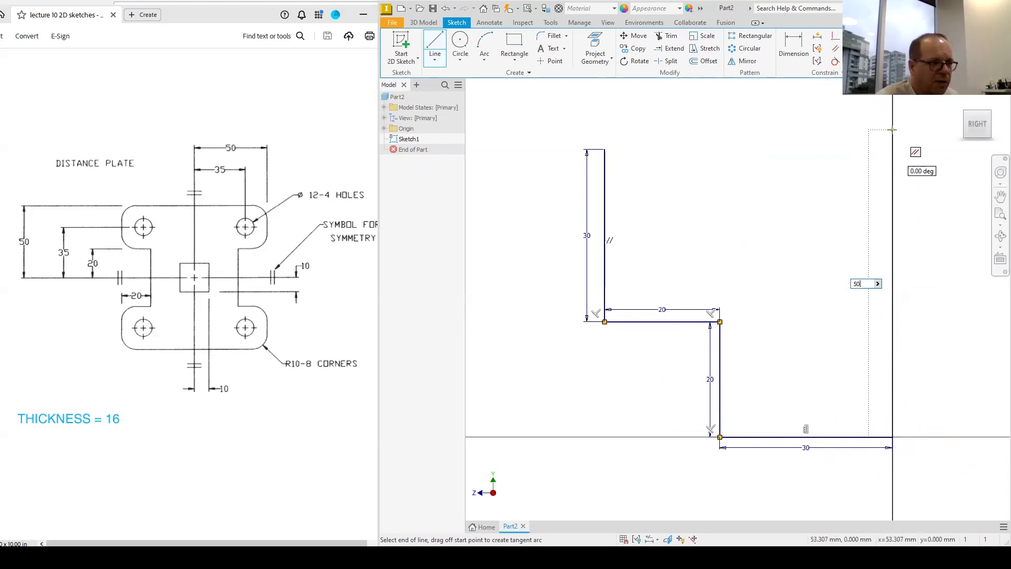
{"action": "key", "text": "Return"}
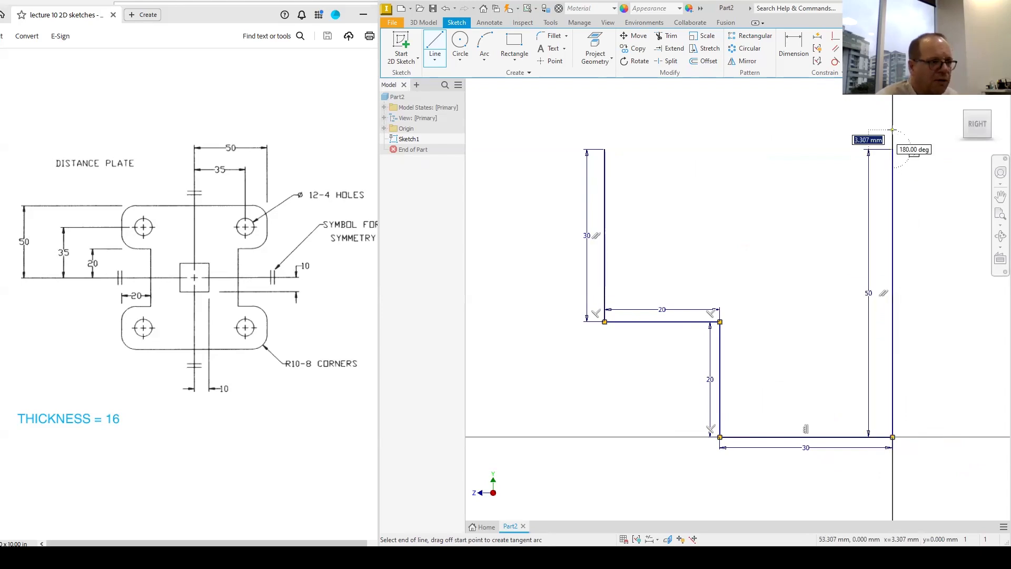
{"action": "left_click", "coordinate": [604, 150]}
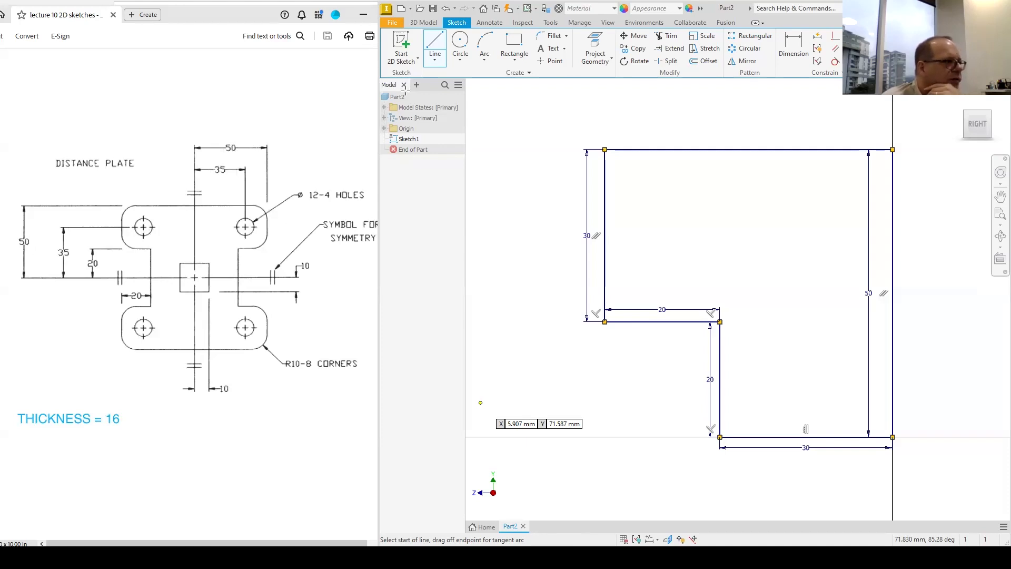
- Draw a 12 mm diameter circle inside the upper outer part of the profile
{"action": "left_click", "coordinate": [460, 46]}
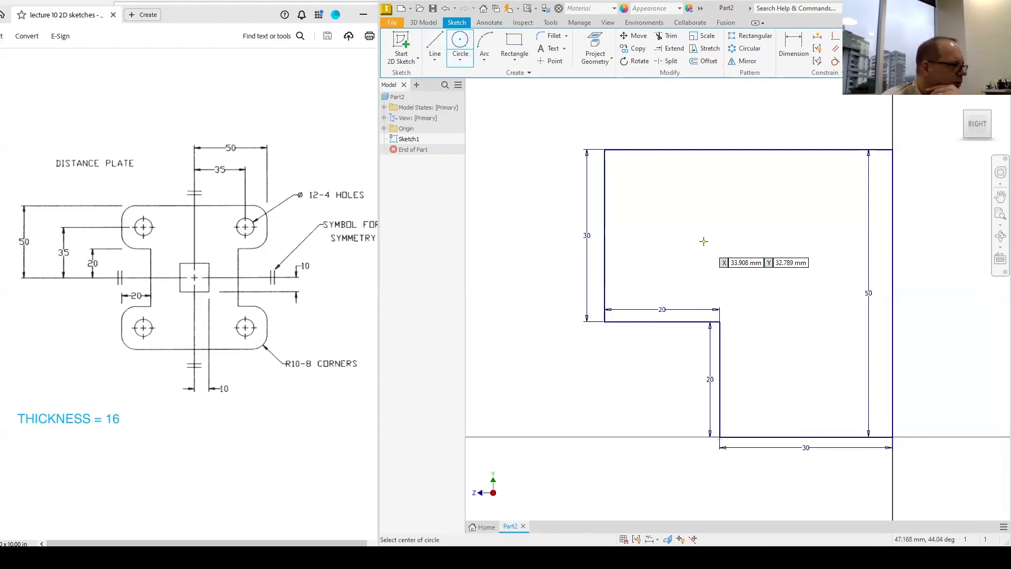
{"action": "left_click", "coordinate": [680, 229]}
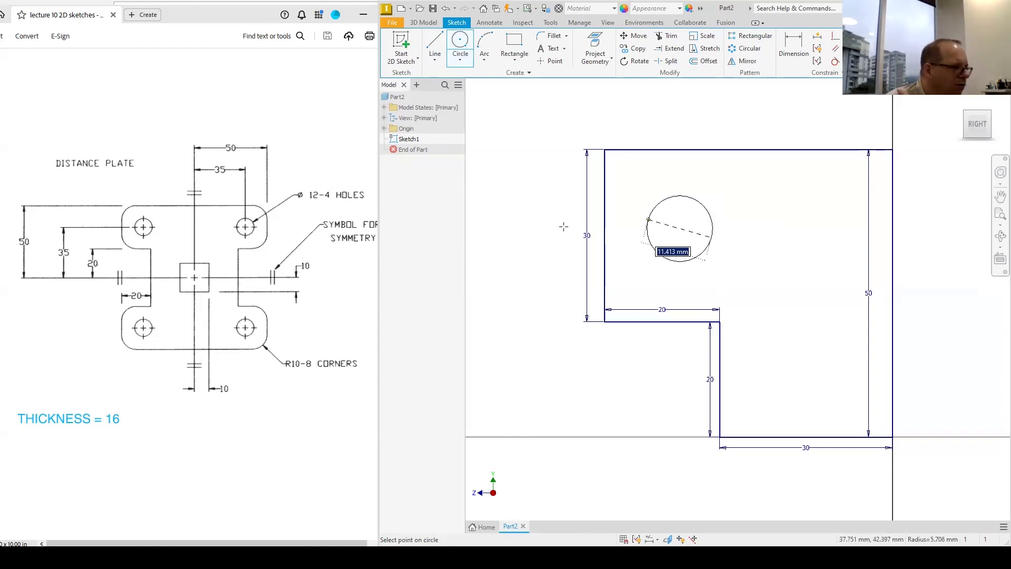
{"action": "type", "text": "12"}
{"action": "key", "text": "Return"}
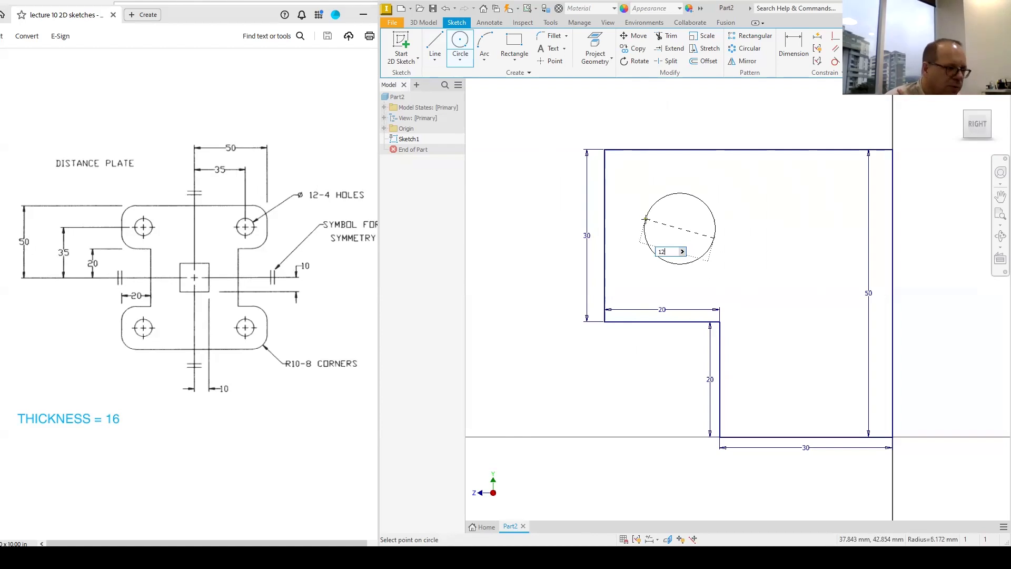
{"action": "key", "text": "Escape"}
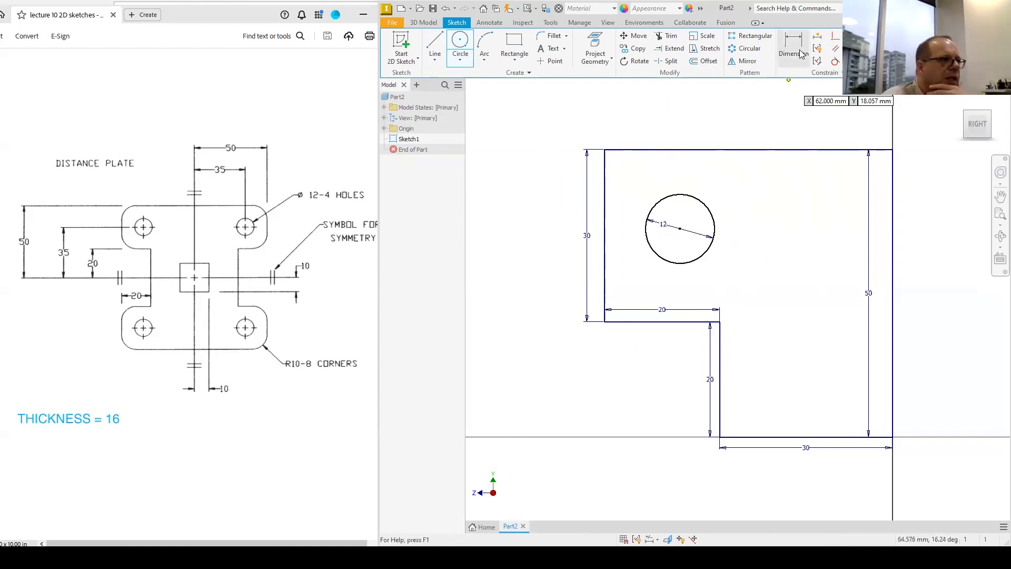
- Dimension the circle's centre 35 mm horizontally from the 50 mm vertical line
{"action": "left_click", "coordinate": [795, 50]}
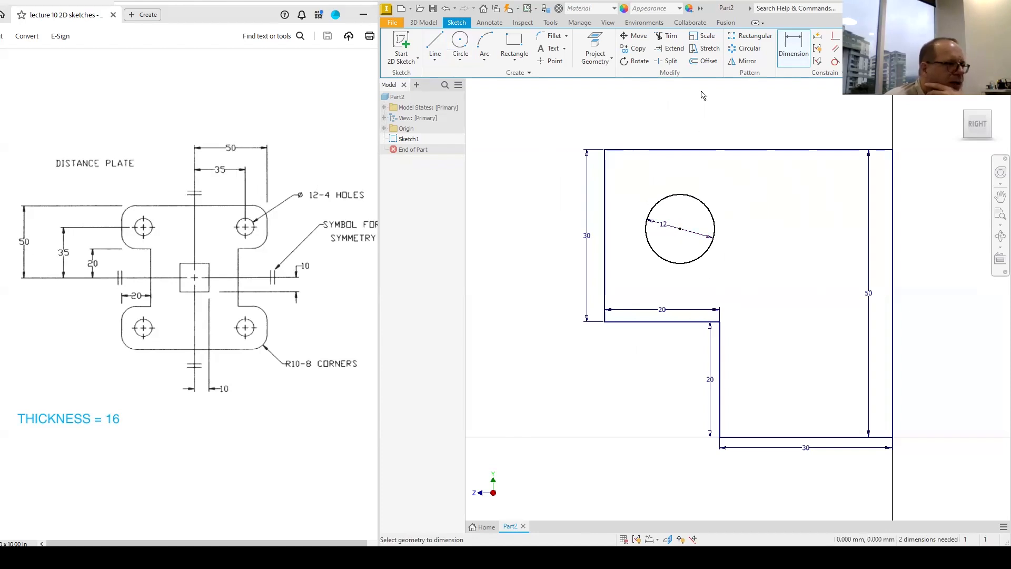
{"action": "left_click", "coordinate": [680, 230]}
{"action": "left_click", "coordinate": [892, 216]}
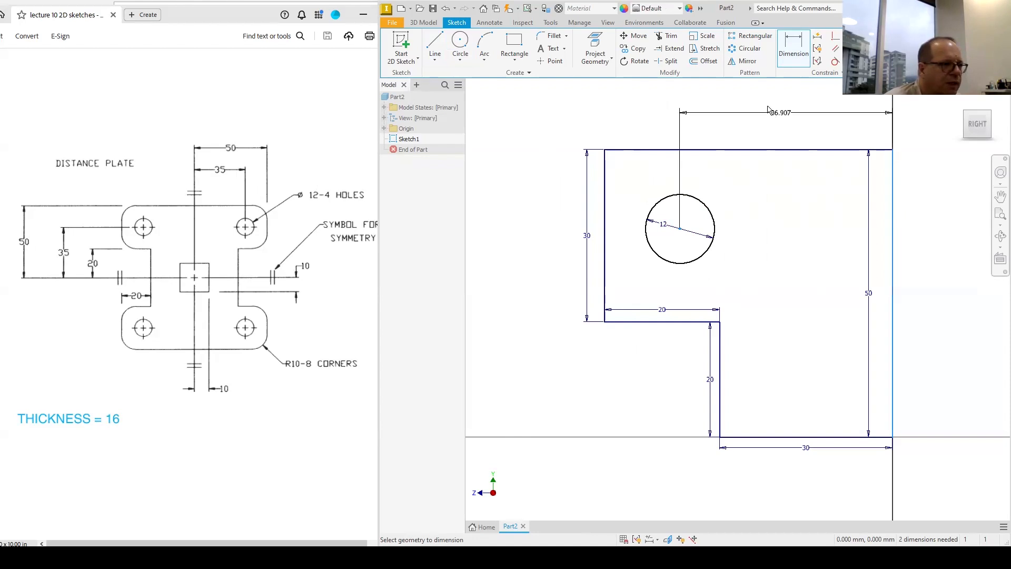
{"action": "left_click", "coordinate": [769, 106]}
{"action": "type", "text": "35"}
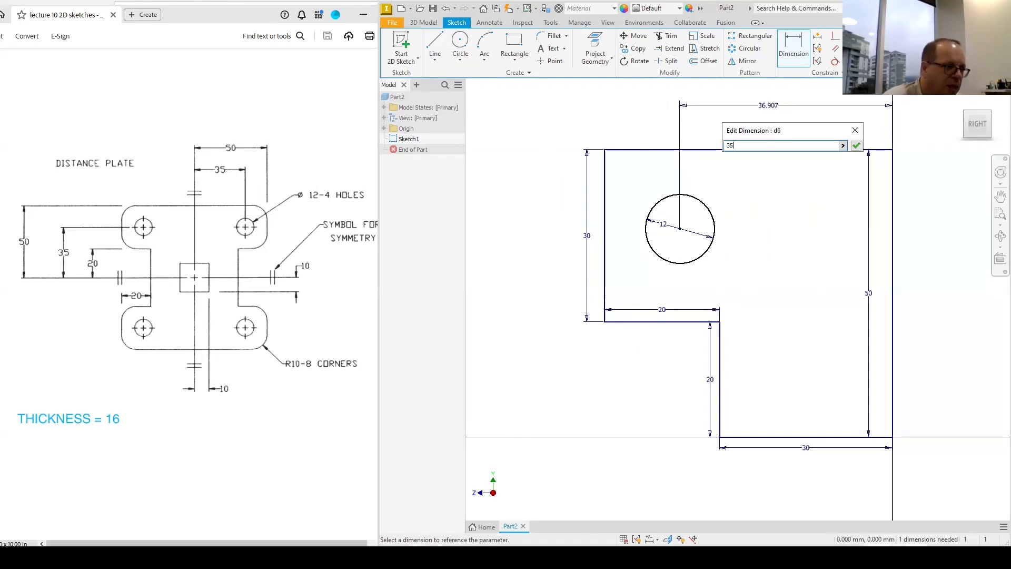
{"action": "key", "text": "Return"}
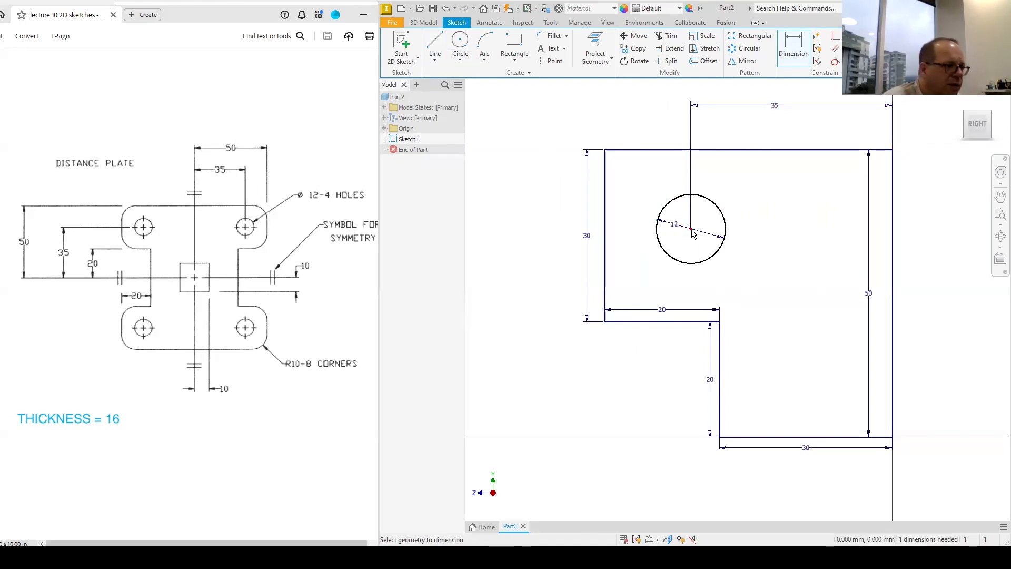
- Dimension the circle's centre 35 mm vertically from the 30 mm base line
{"action": "left_click", "coordinate": [824, 437]}
{"action": "left_click", "coordinate": [528, 360]}
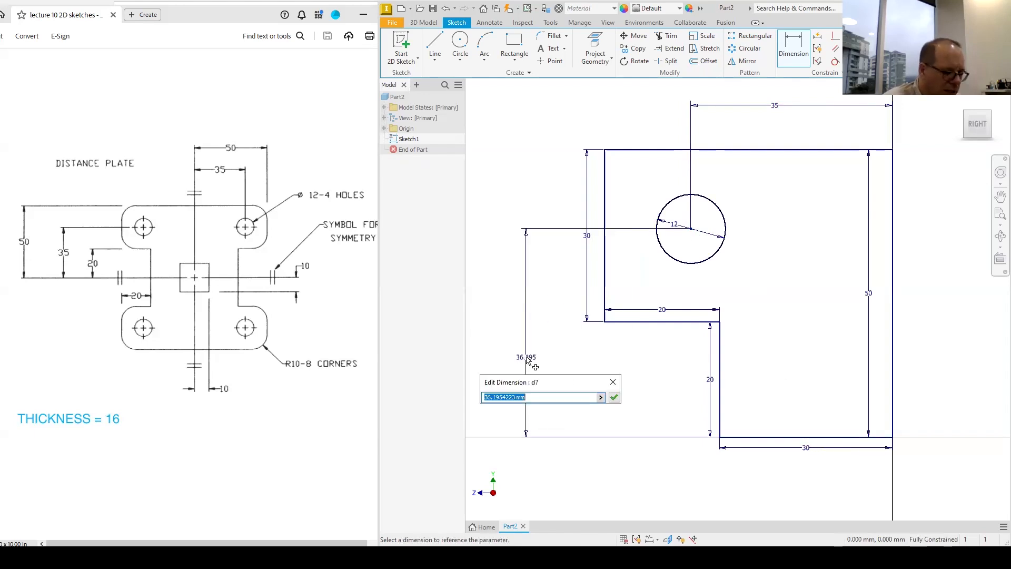
{"action": "type", "text": "30"}
{"action": "key", "text": "Return"}
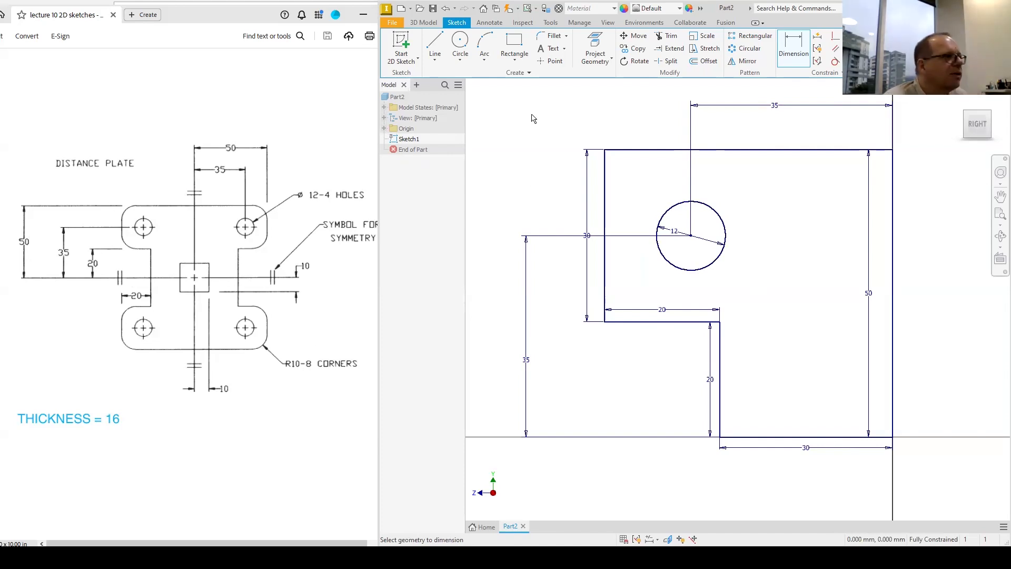
- Fillet the two outer corners of the profile with a 10 mm radius
{"action": "left_click", "coordinate": [553, 37]}
{"action": "type", "text": "10"}
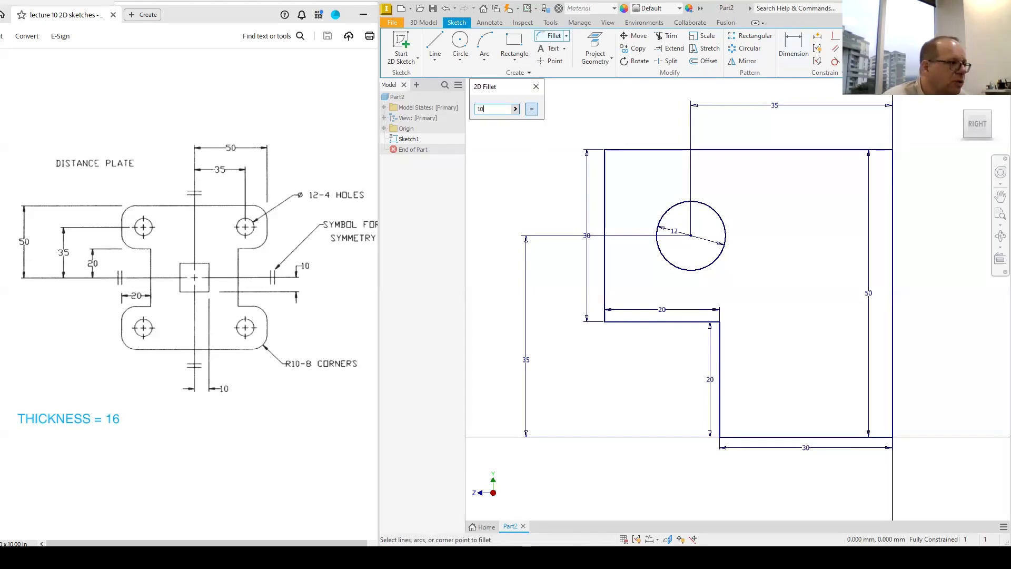
{"action": "left_click", "coordinate": [622, 152]}
{"action": "left_click", "coordinate": [606, 177]}
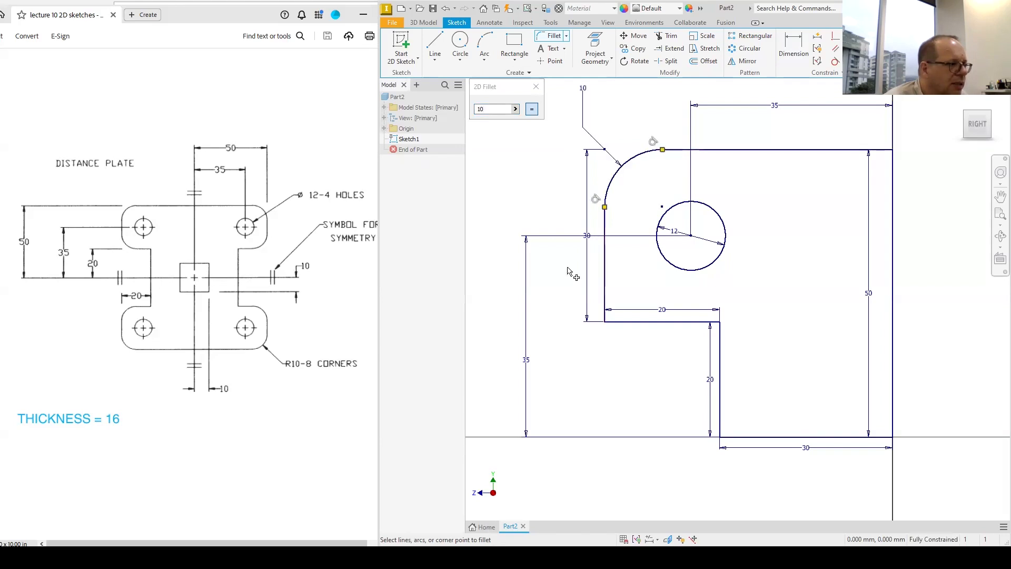
{"action": "left_click", "coordinate": [643, 326]}
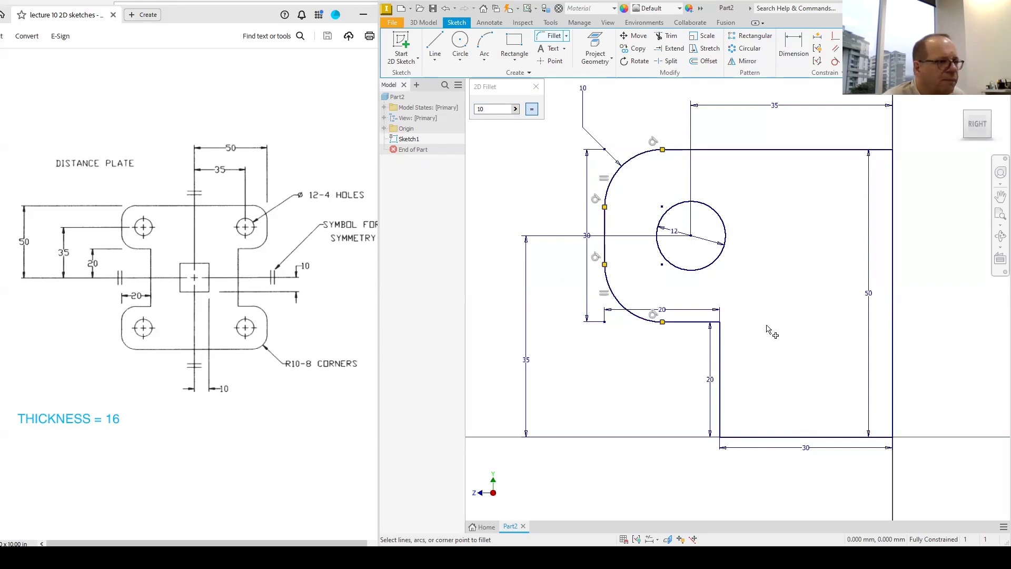
- Mirror the quarter profile and its 12 mm hole about the 50 mm vertical centre line
{"action": "scroll", "coordinate": [797, 310], "scroll_direction": "down", "scroll_amount": 3}
{"action": "scroll", "coordinate": [798, 310], "scroll_direction": "up", "scroll_amount": 5}
{"action": "left_click", "coordinate": [1001, 196]}
{"action": "mouse_move", "coordinate": [911, 276]}
{"action": "left_mouse_down"}
{"action": "mouse_move", "coordinate": [846, 252]}
{"action": "mouse_move", "coordinate": [822, 259]}
{"action": "left_mouse_up"}
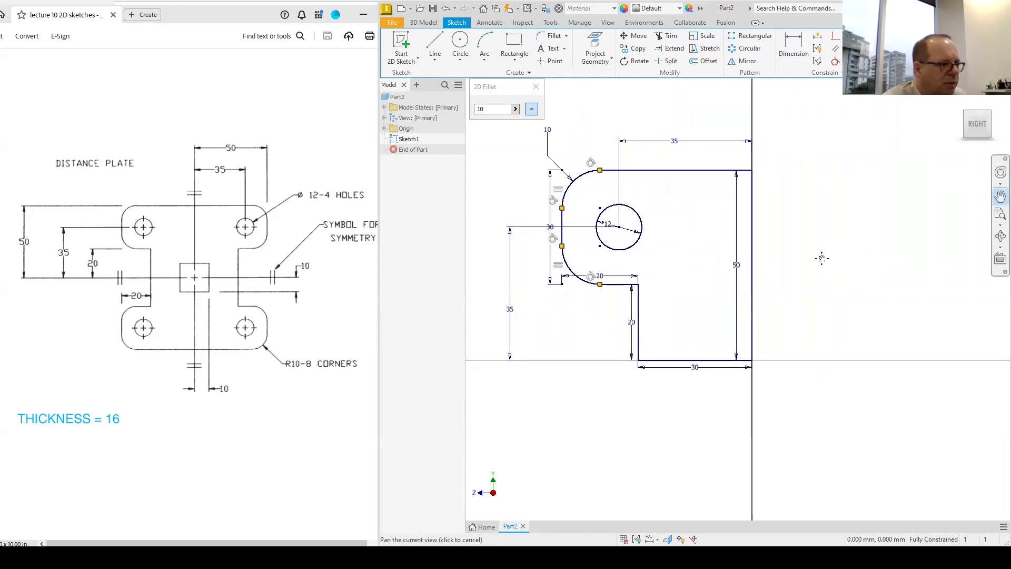
{"action": "left_click", "coordinate": [536, 87]}
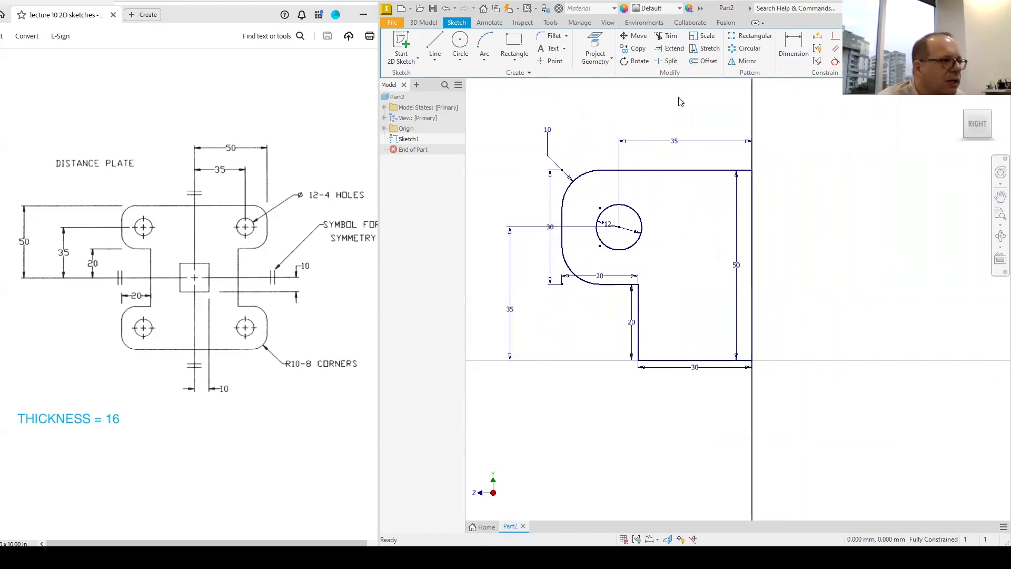
{"action": "left_click", "coordinate": [746, 62]}
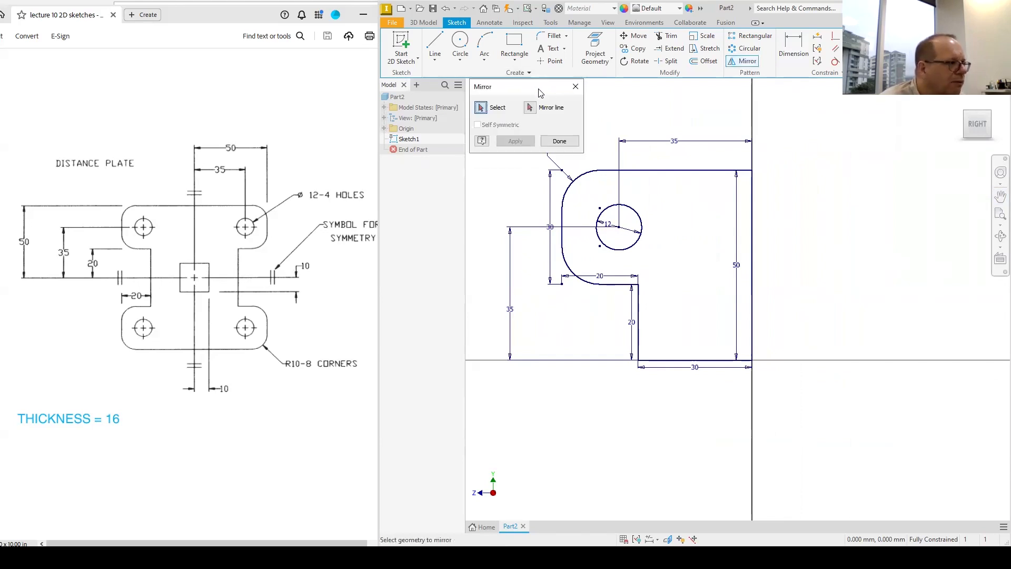
{"action": "left_click_drag", "start_coordinate": [540, 93], "coordinate": [483, 67]}
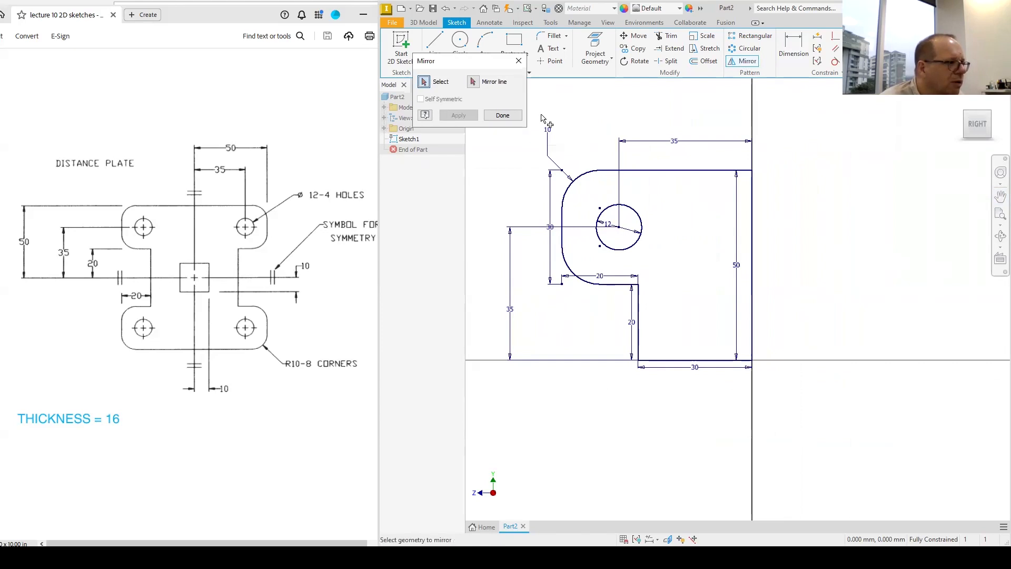
{"action": "left_click_drag", "start_coordinate": [540, 114], "coordinate": [786, 422]}
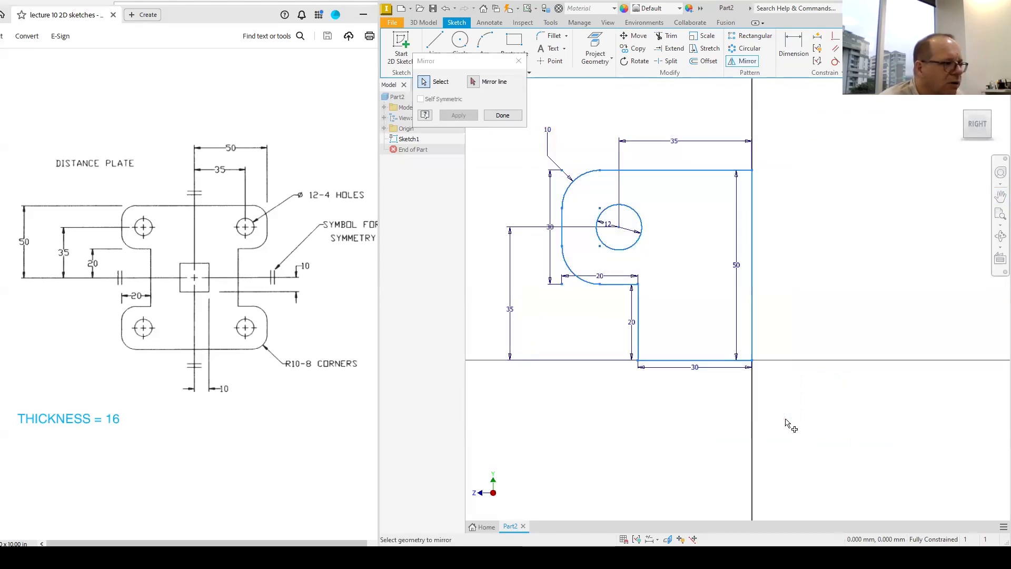
{"action": "left_click", "coordinate": [473, 82]}
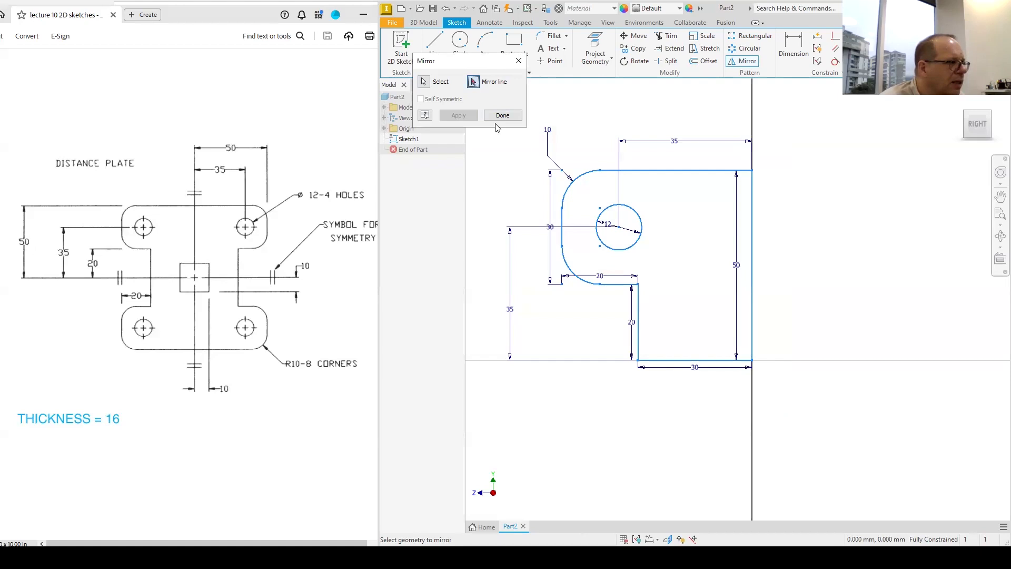
{"action": "left_click", "coordinate": [752, 221]}
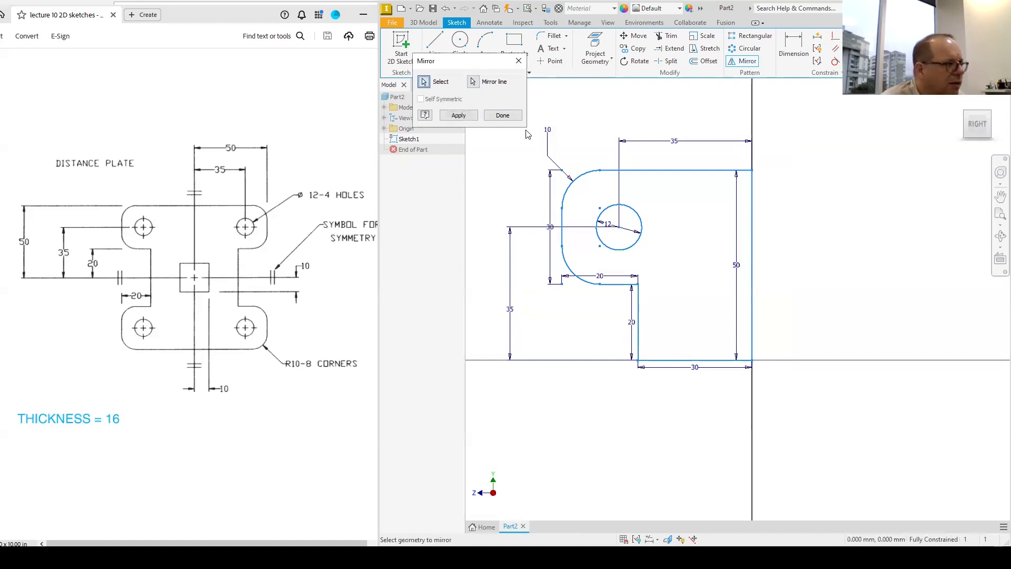
{"action": "left_click", "coordinate": [468, 118]}
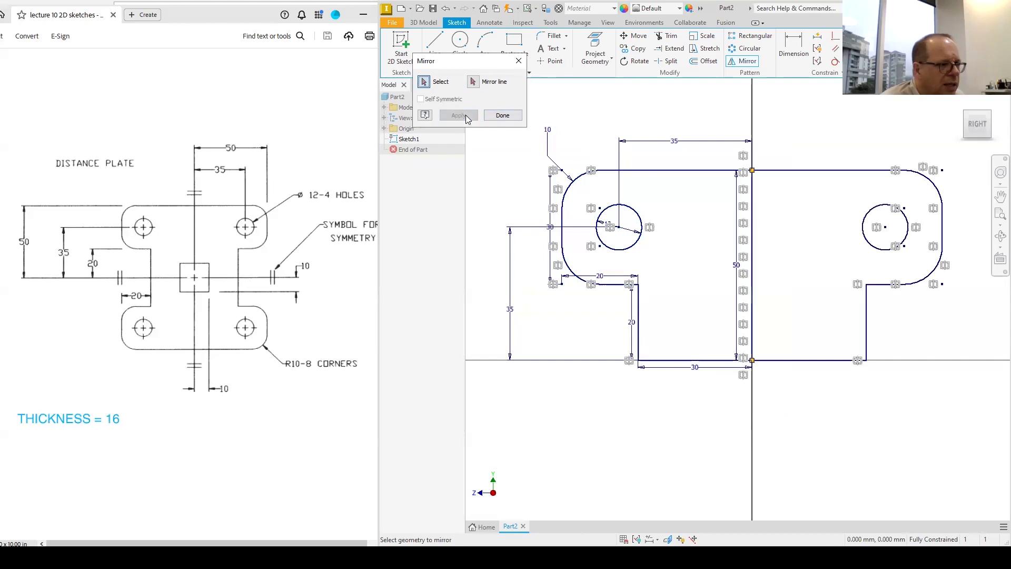
{"action": "left_click", "coordinate": [629, 411]}
{"action": "left_click", "coordinate": [507, 115]}
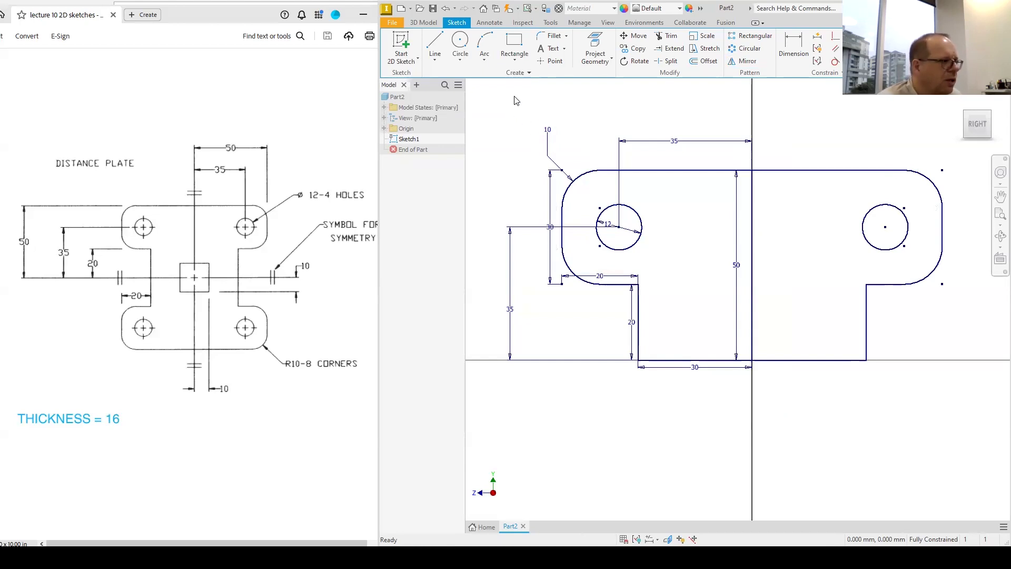
- Mirror the whole upper half of the profile with both holes about the horizontal base line
{"action": "left_click", "coordinate": [743, 62]}
{"action": "mouse_move", "coordinate": [520, 144]}
{"action": "left_mouse_down"}
{"action": "mouse_move", "coordinate": [672, 189]}
{"action": "mouse_move", "coordinate": [944, 332]}
{"action": "mouse_move", "coordinate": [972, 421]}
{"action": "left_mouse_up"}
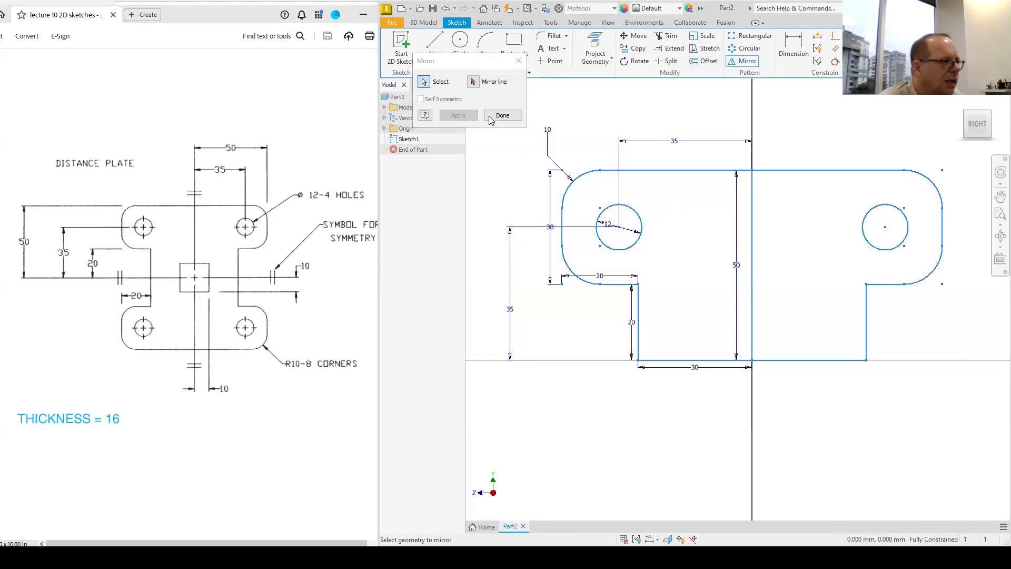
{"action": "left_click", "coordinate": [474, 83]}
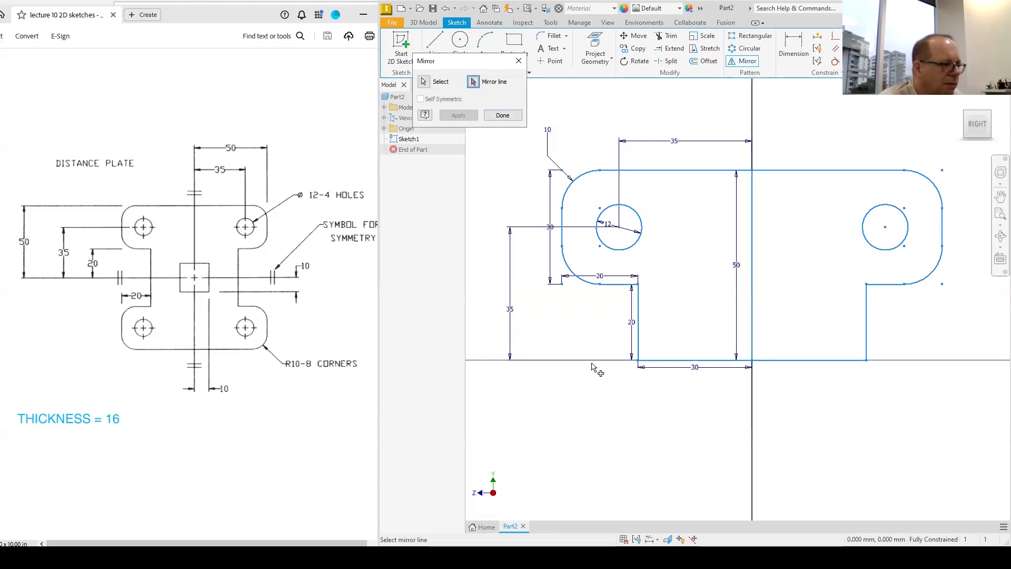
{"action": "left_click", "coordinate": [799, 362]}
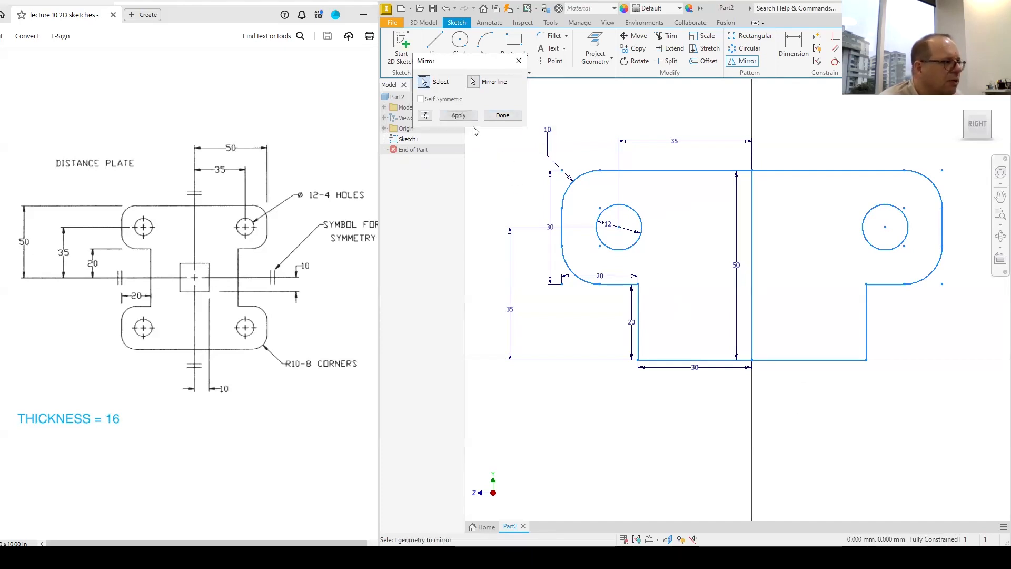
{"action": "left_click", "coordinate": [459, 116]}
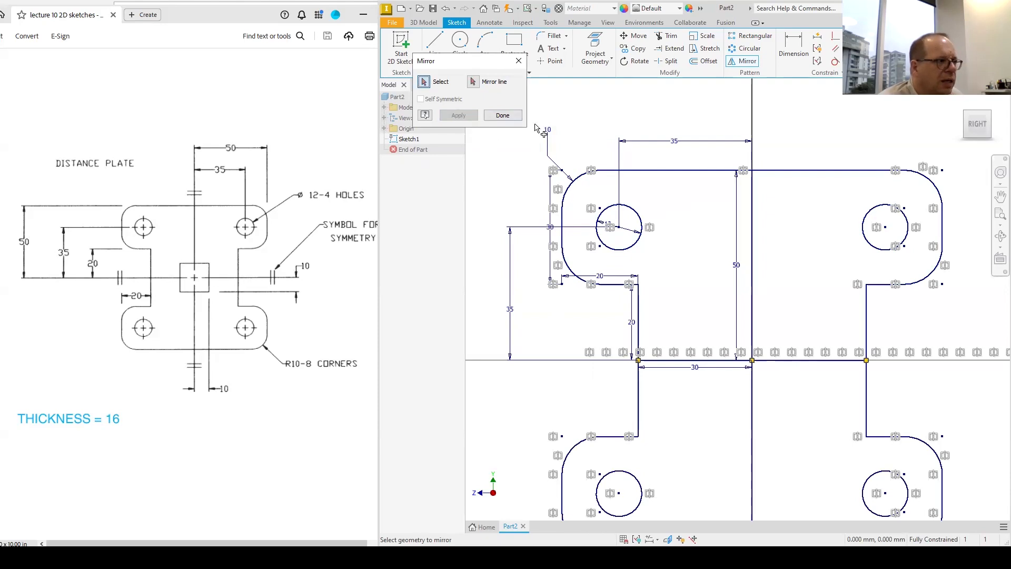
{"action": "left_click", "coordinate": [503, 115]}
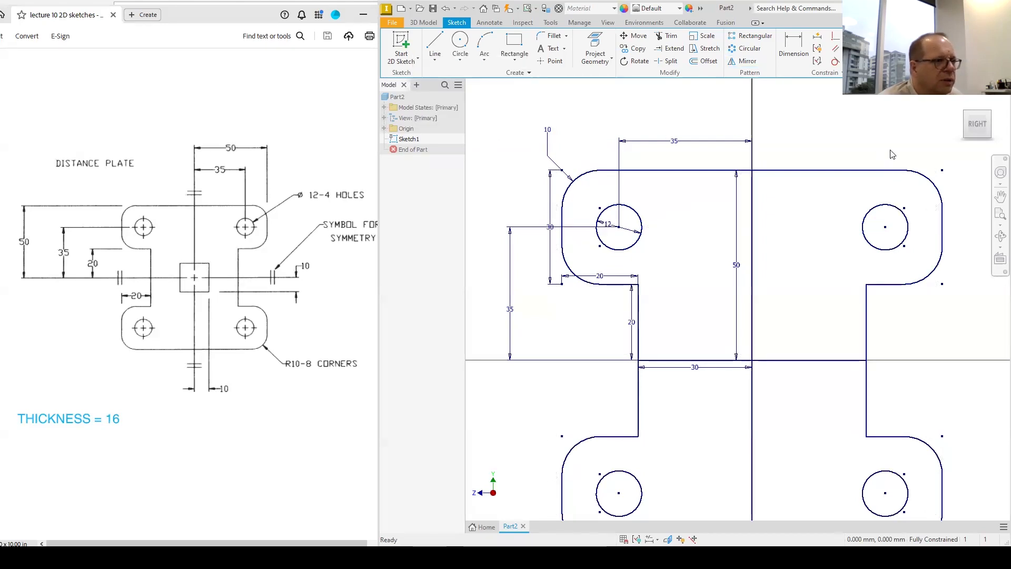
- Delete the two horizontal base segments and the vertical centre line inside the plate outline
{"action": "left_click", "coordinate": [978, 125]}
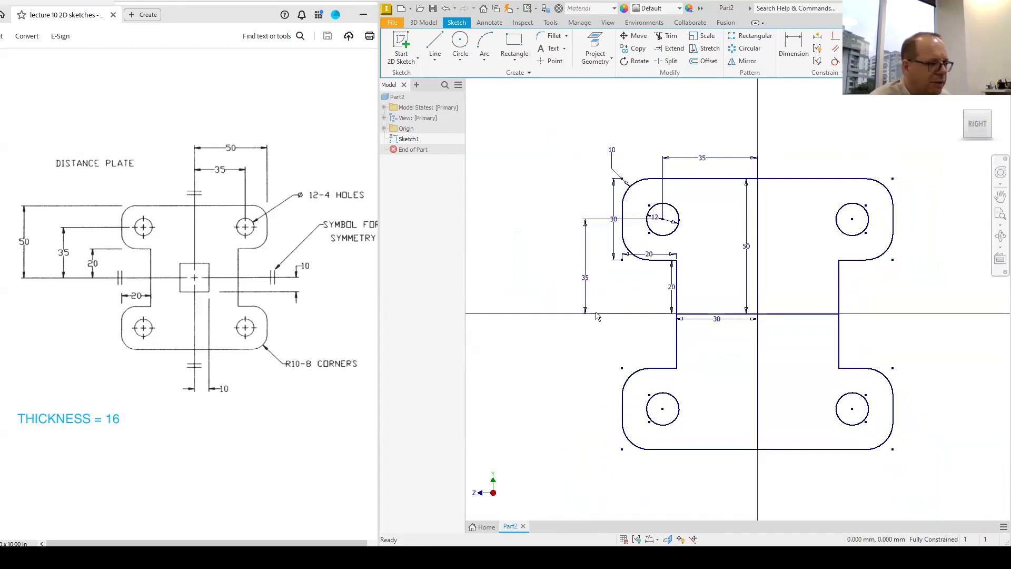
{"action": "left_click", "coordinate": [722, 314]}
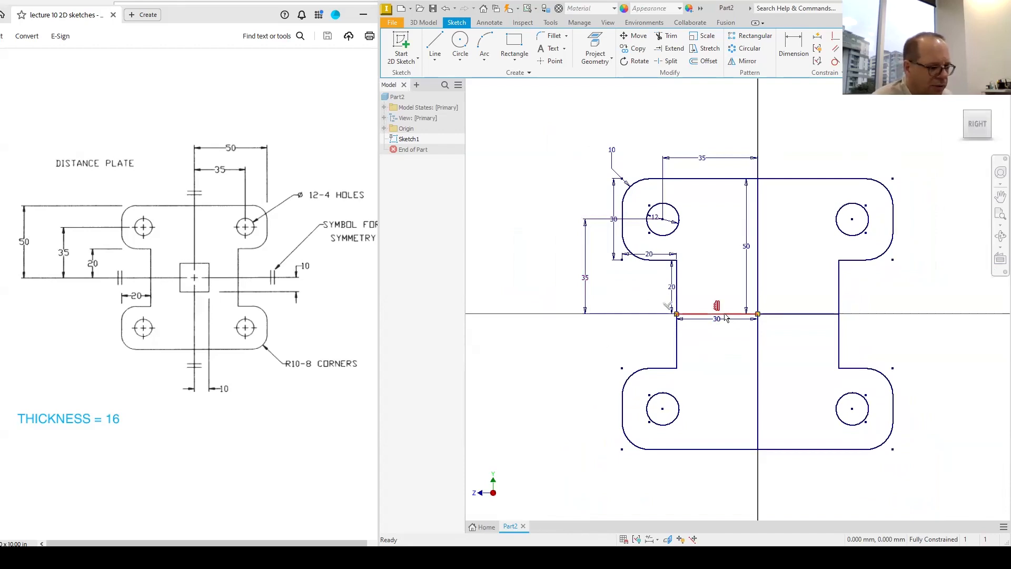
{"action": "key", "text": "Delete"}
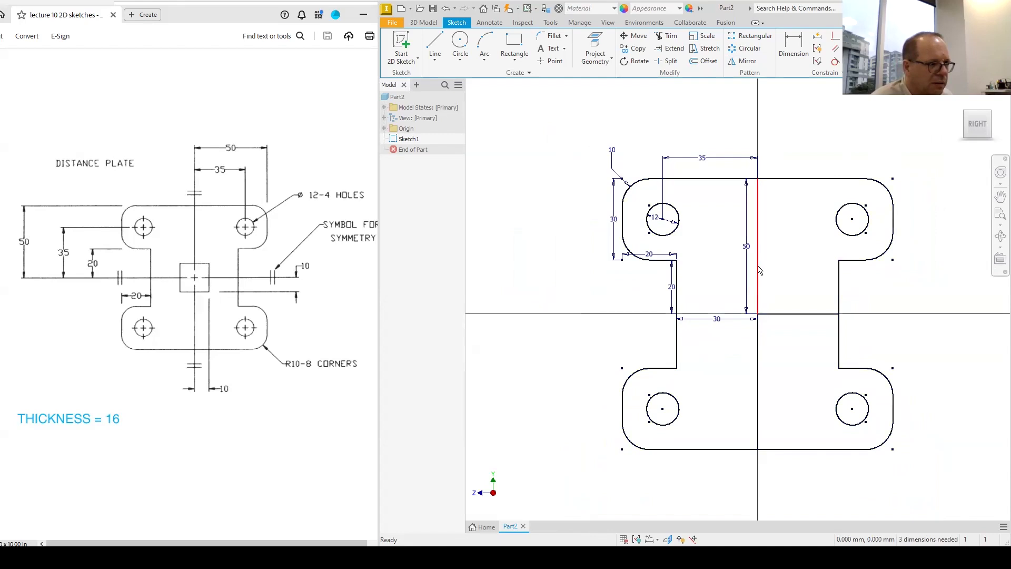
{"action": "left_click", "coordinate": [788, 315]}
{"action": "key", "text": "Delete"}
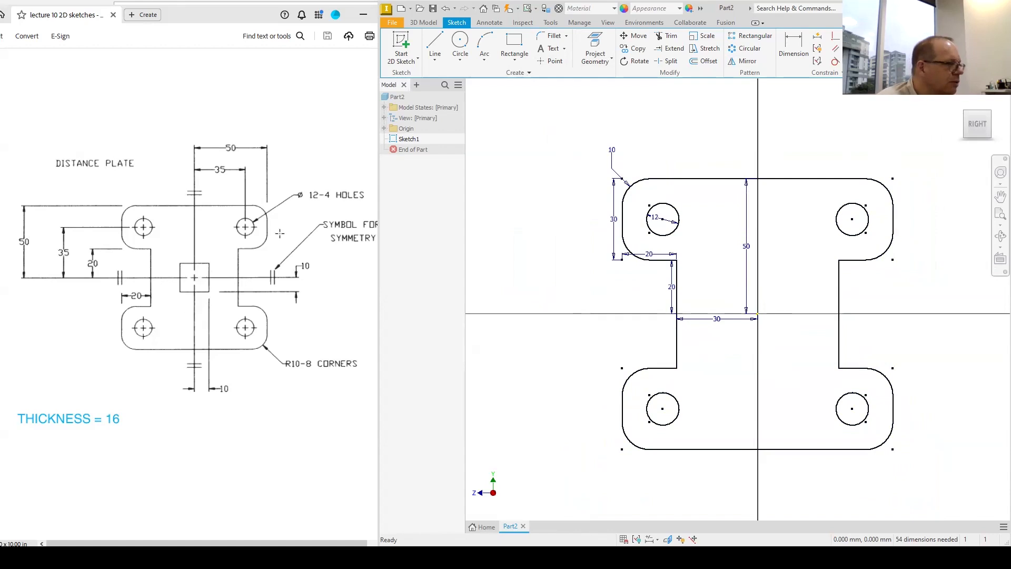
- Draw a 20 x 20 mm two-point center rectangle centred on the sketch origin
{"action": "left_click", "coordinate": [515, 59]}
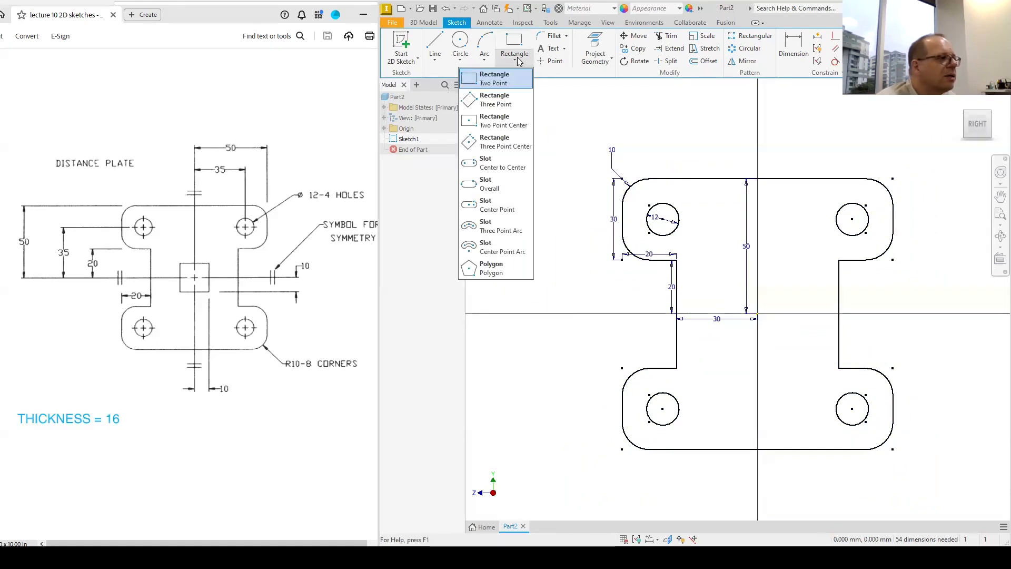
{"action": "left_click", "coordinate": [498, 131]}
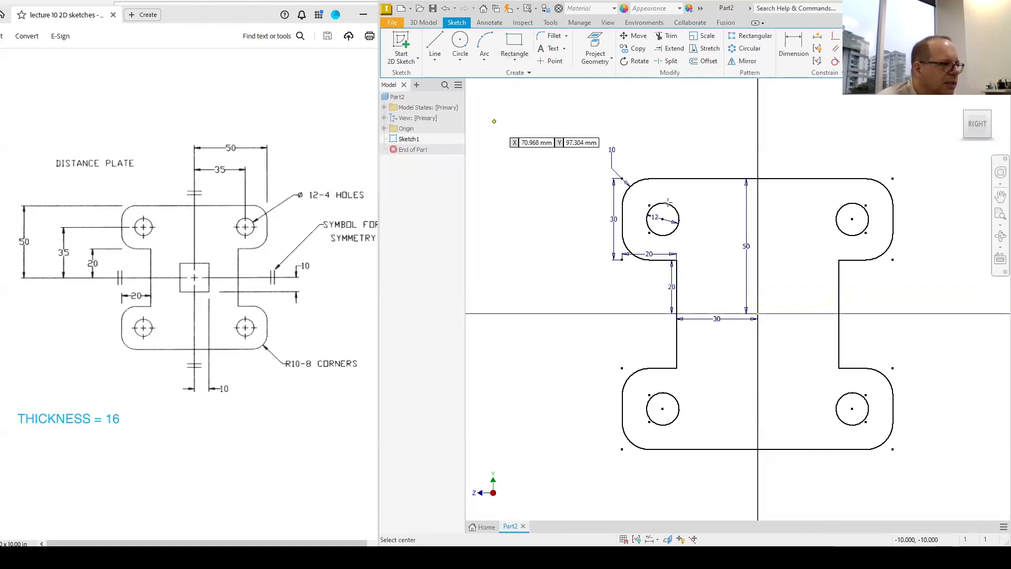
{"action": "left_click", "coordinate": [757, 314]}
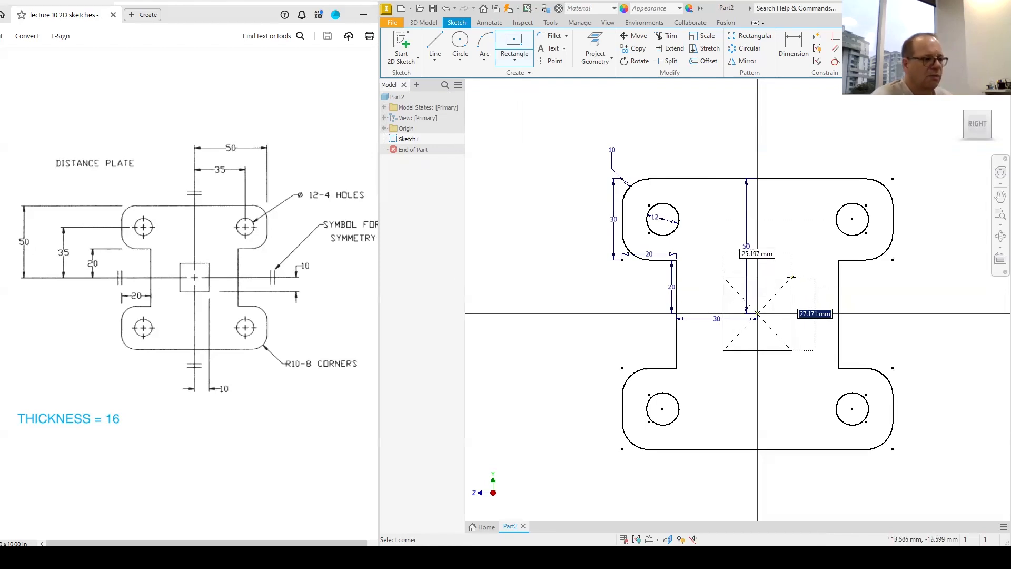
{"action": "type", "text": "20"}
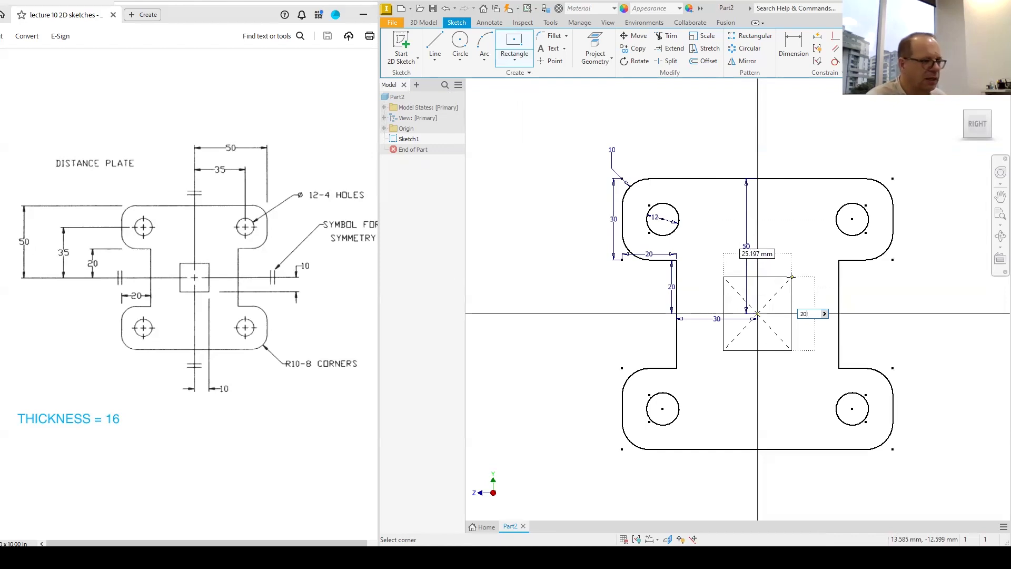
{"action": "key", "text": "Tab"}
{"action": "type", "text": "20"}
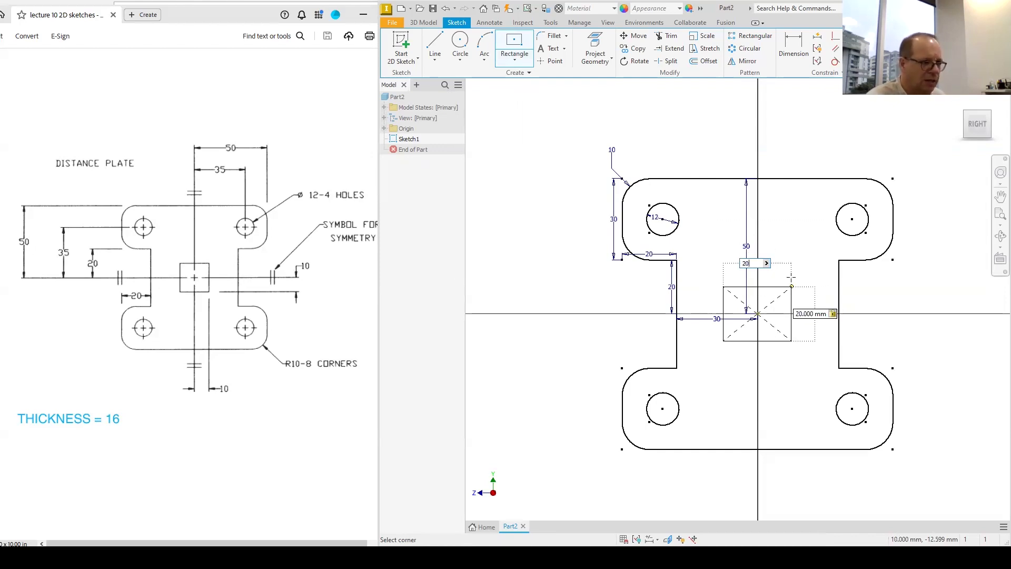
{"action": "key", "text": "Return"}
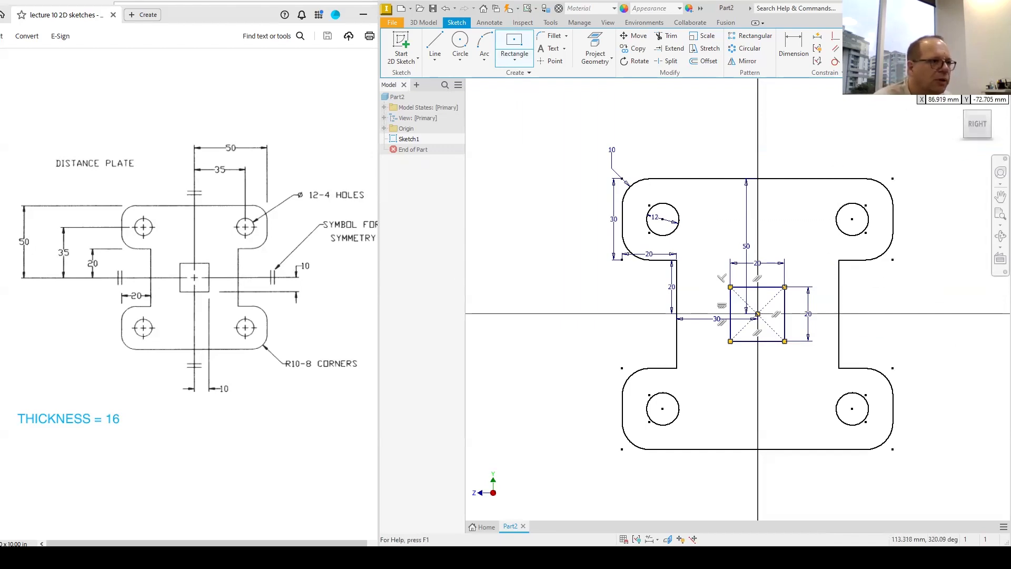
- Finish the sketch and turn off its dimension visibility
{"action": "left_click", "coordinate": [995, 46]}
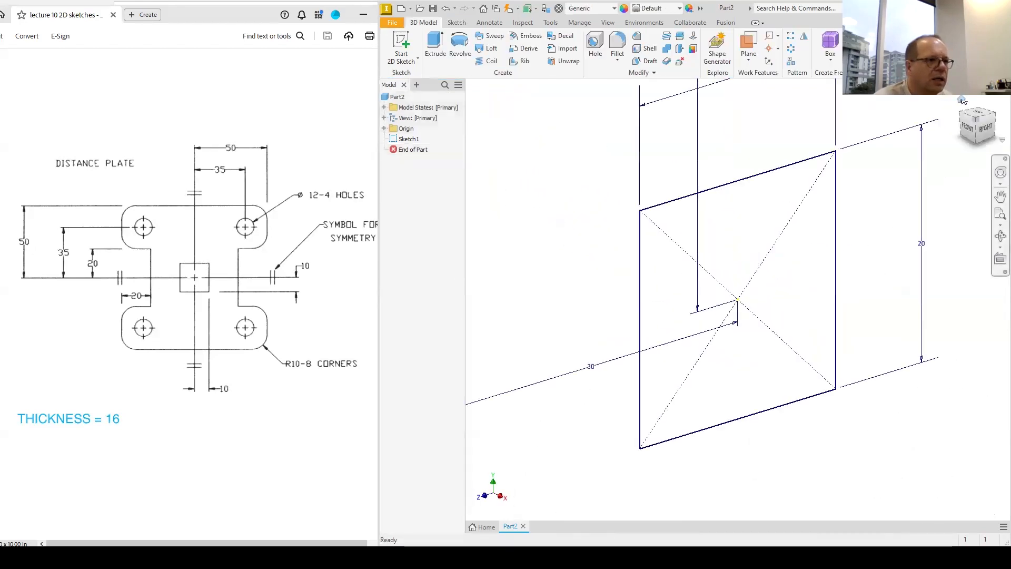
{"action": "left_click", "coordinate": [962, 100]}
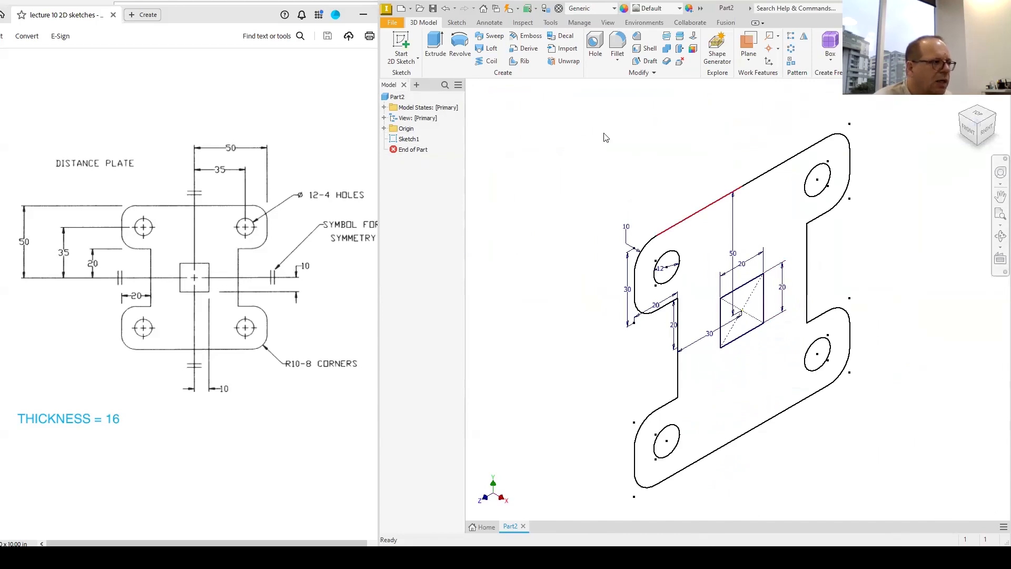
{"action": "right_click", "coordinate": [413, 143]}
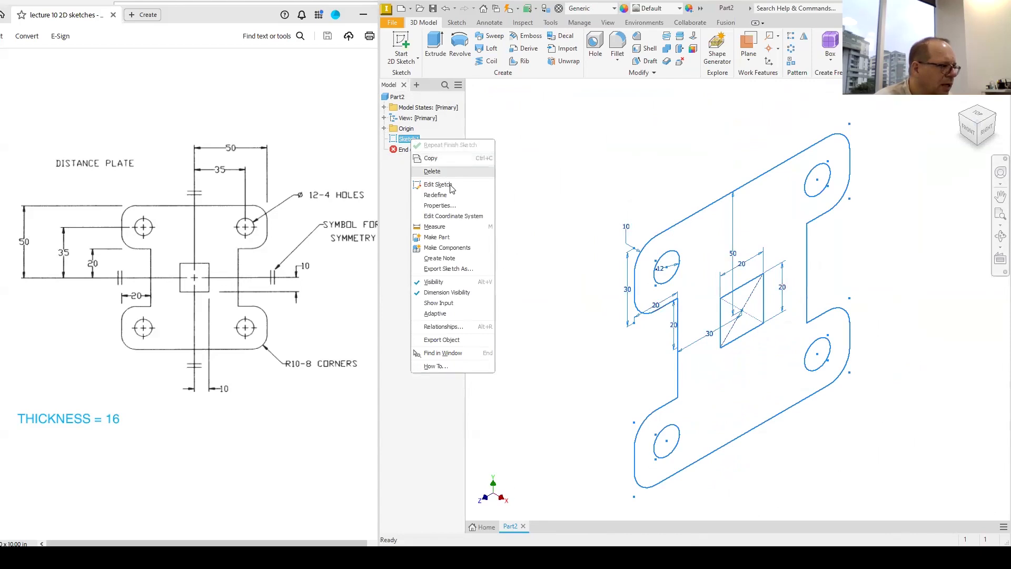
{"action": "left_click", "coordinate": [440, 293]}
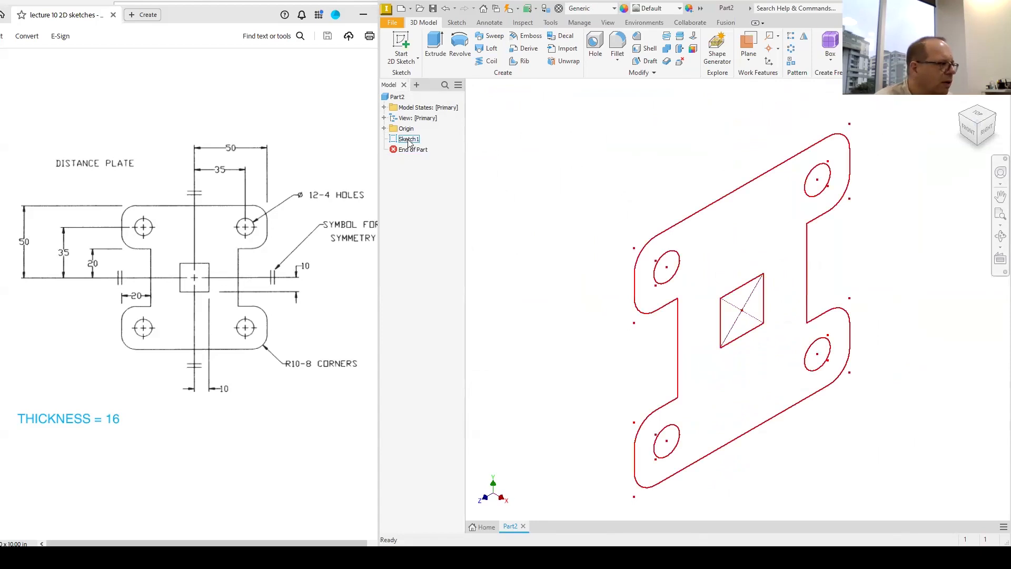
- Extrude the plate profile 16 mm, leaving the four holes and the central square open
{"action": "left_click", "coordinate": [435, 47]}
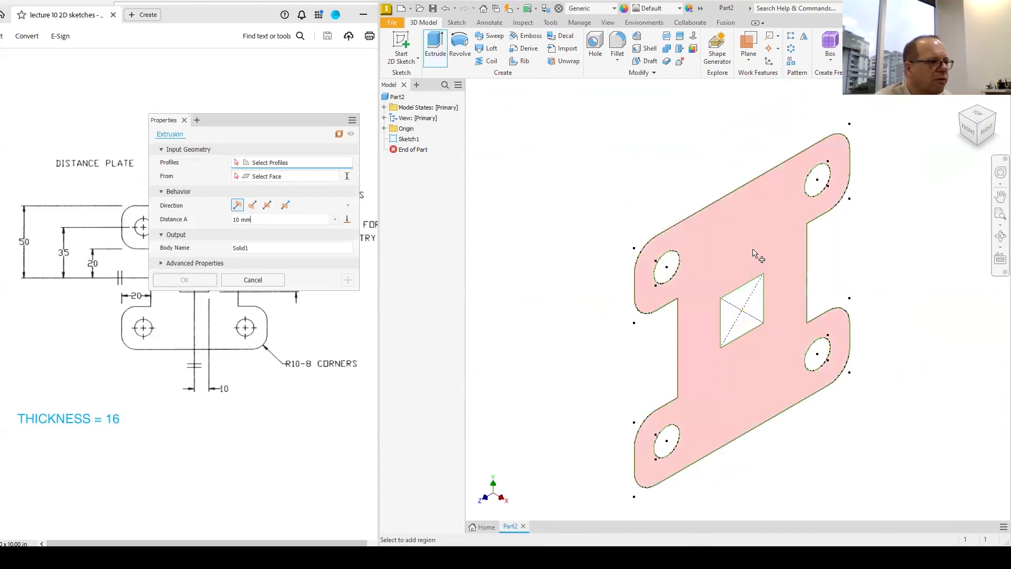
{"action": "left_click", "coordinate": [757, 255]}
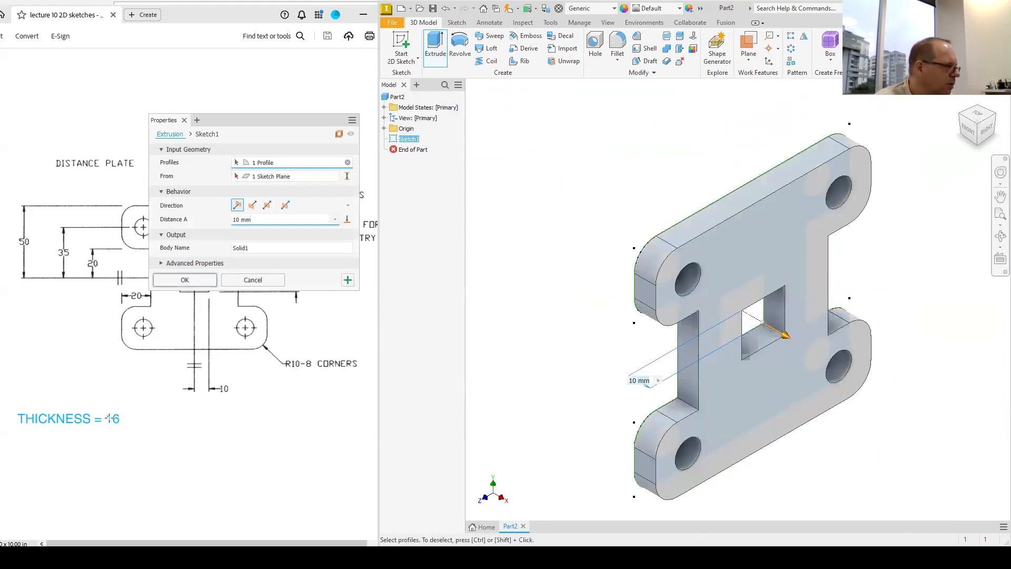
{"action": "left_click_drag", "start_coordinate": [250, 220], "coordinate": [227, 224]}
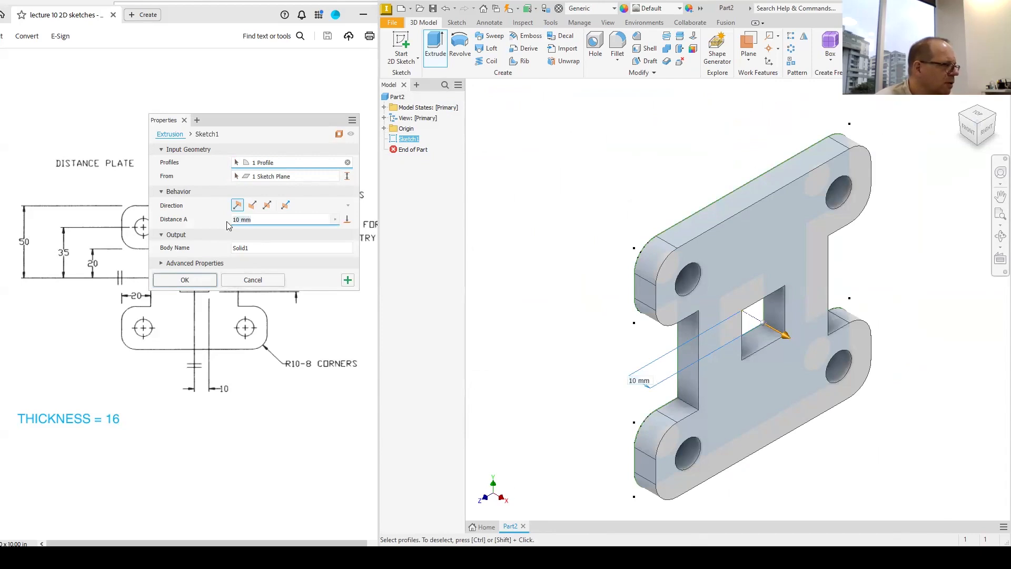
{"action": "type", "text": "1"}
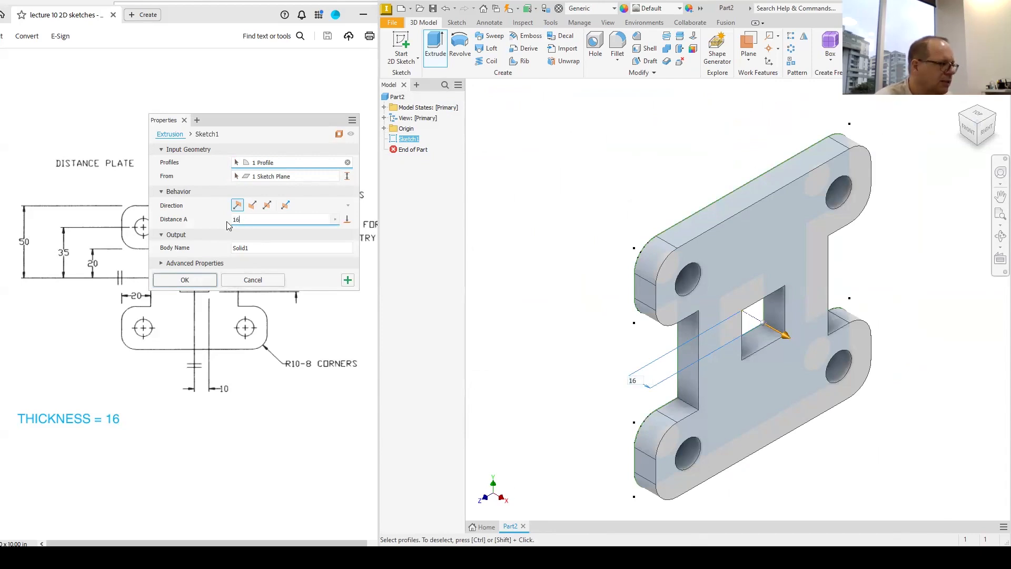
{"action": "type", "text": "6"}
{"action": "left_click", "coordinate": [191, 280]}
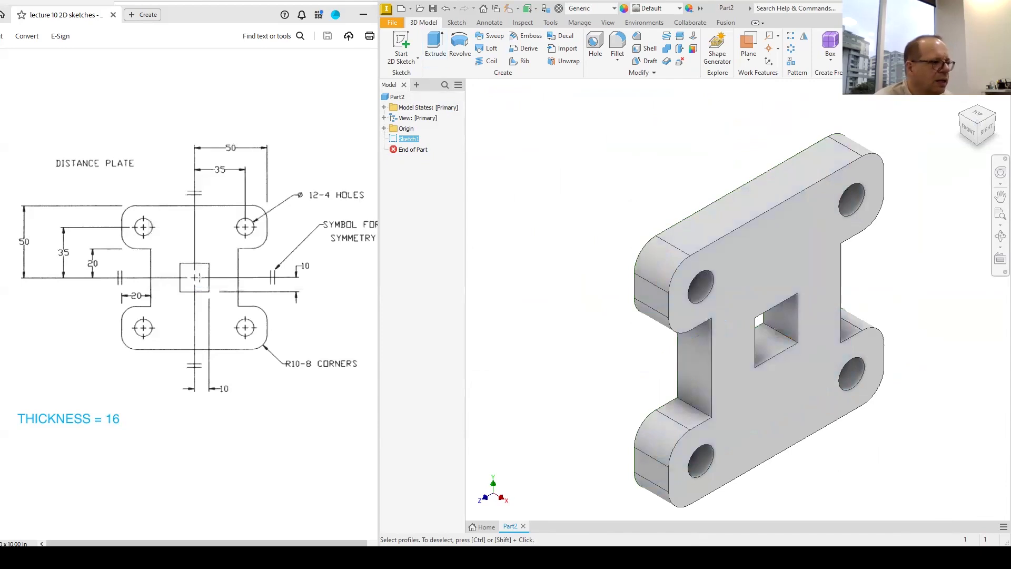
{"action": "left_click", "coordinate": [986, 132]}
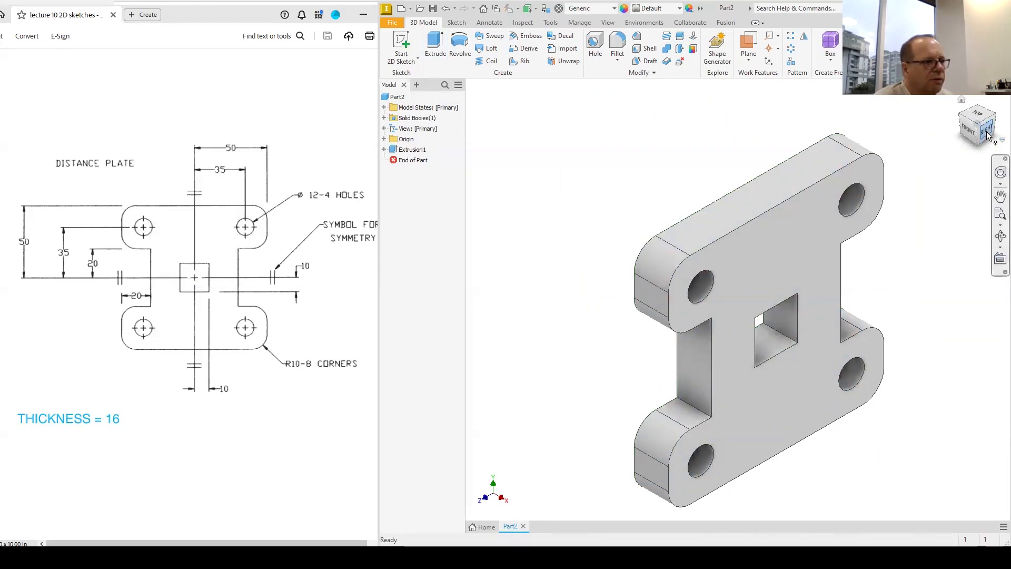